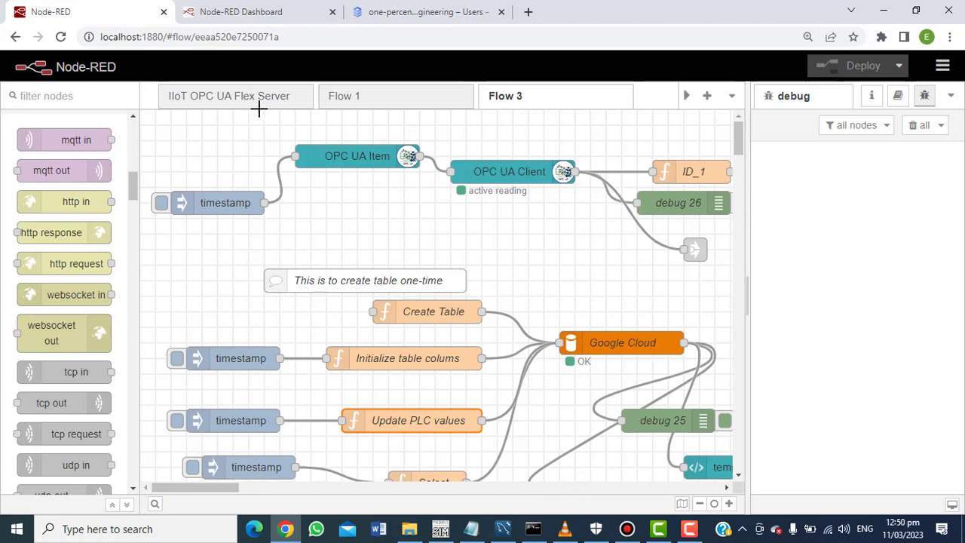
# Examine the configurations of the writing OPC UA Client, function 4 and Modbus Read nodes in the IIoT OPC UA Flex Server flow.
pyautogui.click(256, 103)
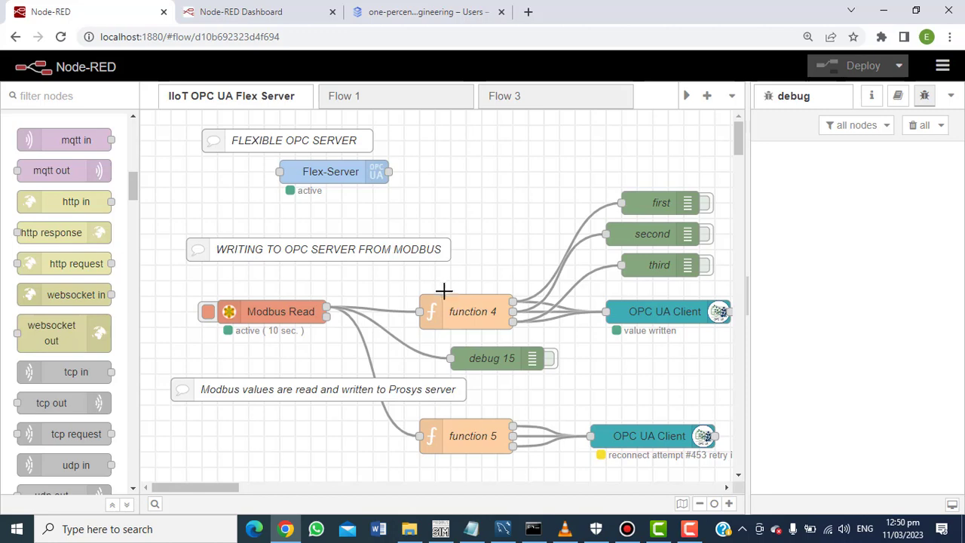
pyautogui.doubleClick(661, 315)
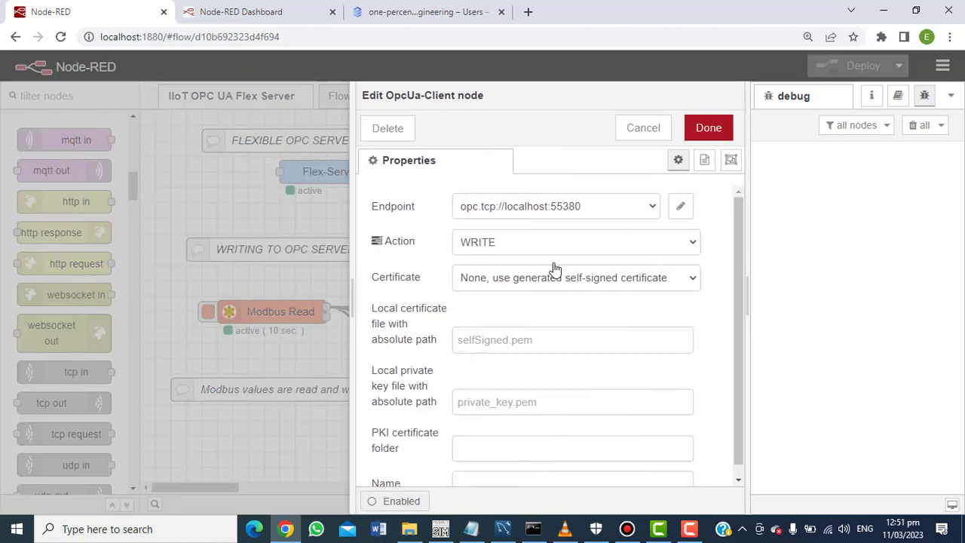
pyautogui.click(642, 128)
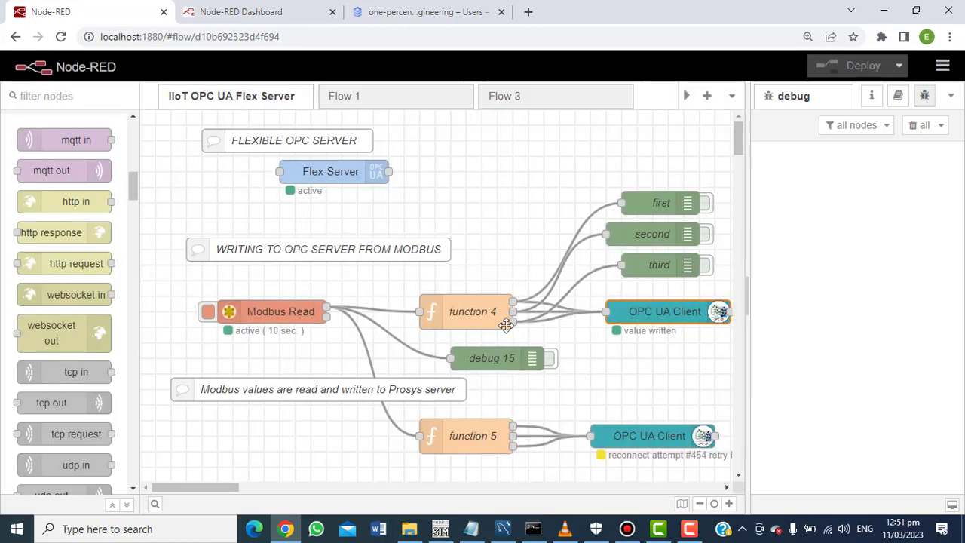
pyautogui.doubleClick(478, 313)
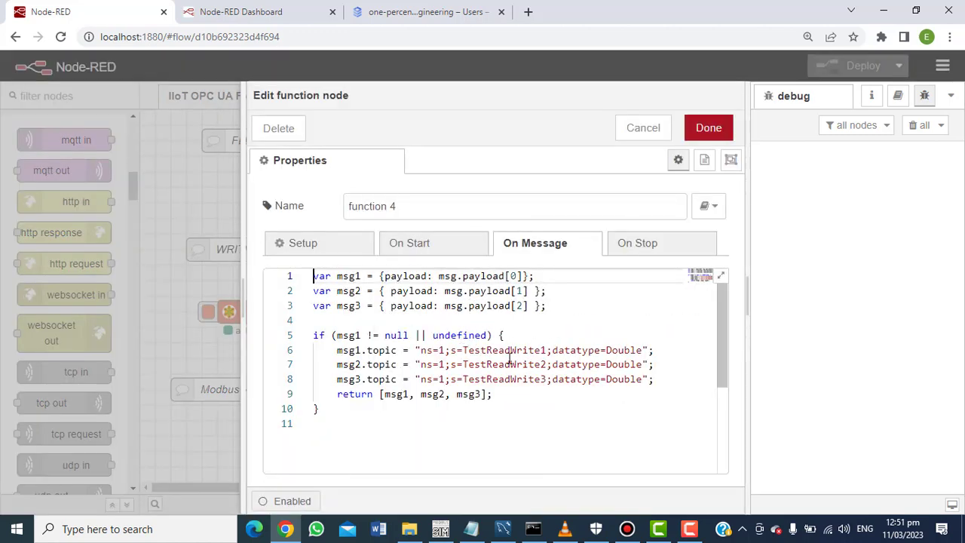
pyautogui.click(641, 130)
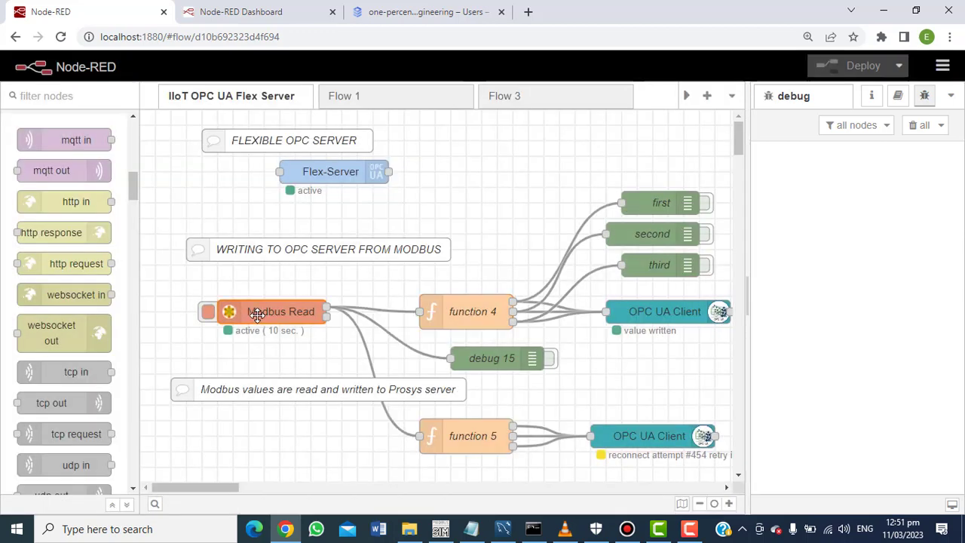
pyautogui.doubleClick(255, 320)
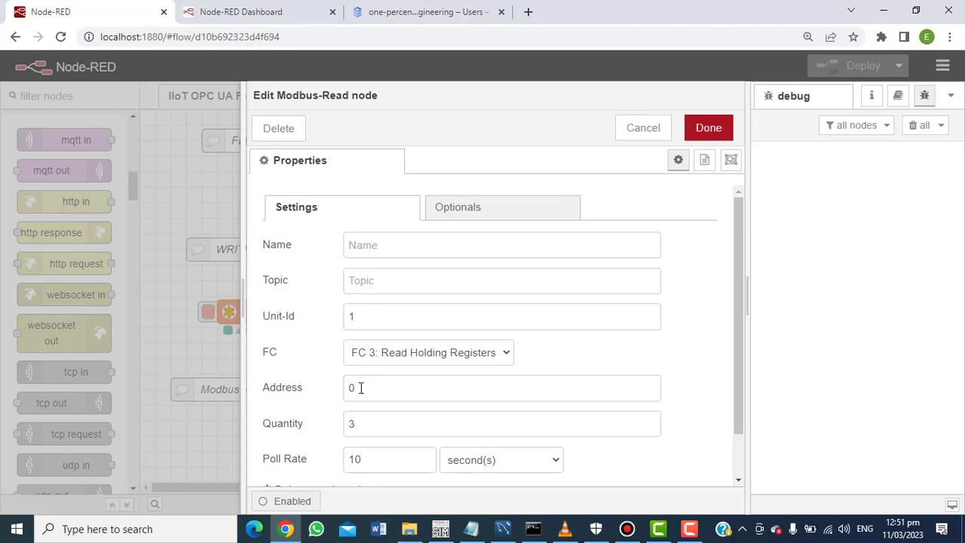
pyautogui.click(644, 128)
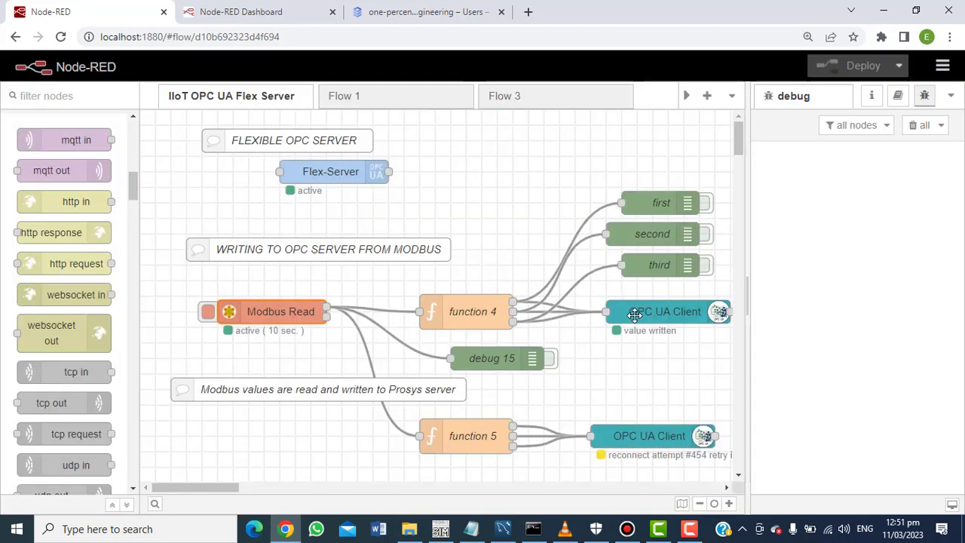
pyautogui.doubleClick(463, 313)
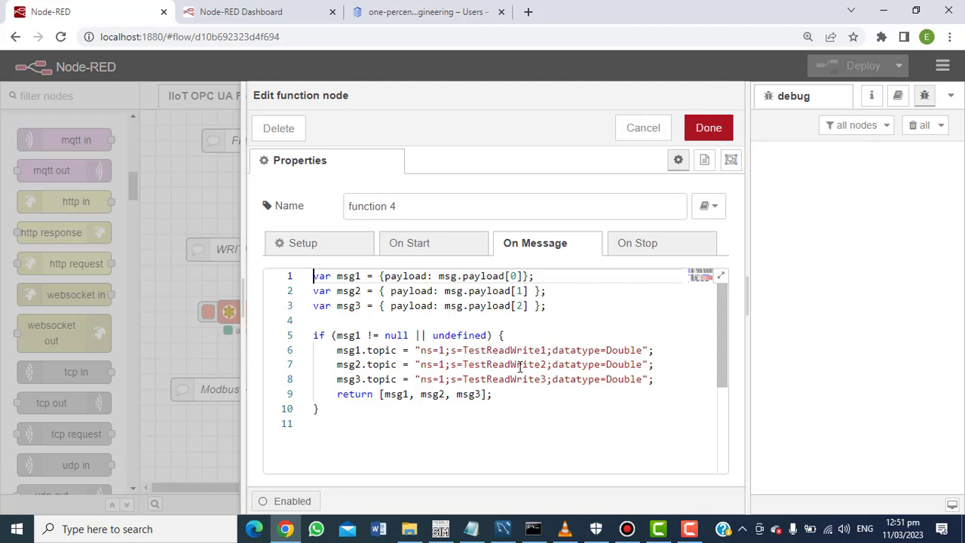
pyautogui.click(645, 128)
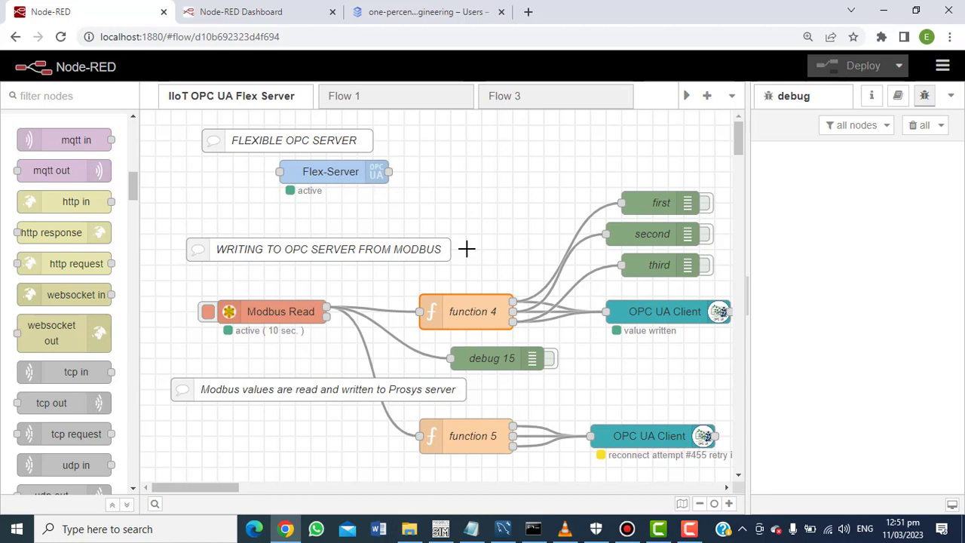
# Review the settings of the OPC UA Item and OPC UA Client nodes in Flow 3 without changing them.
pyautogui.click(401, 104)
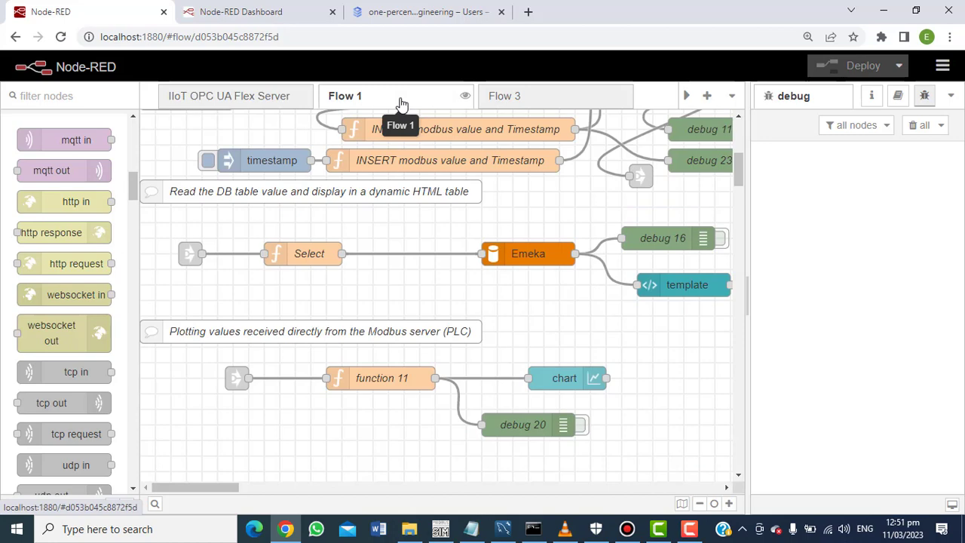
pyautogui.click(523, 102)
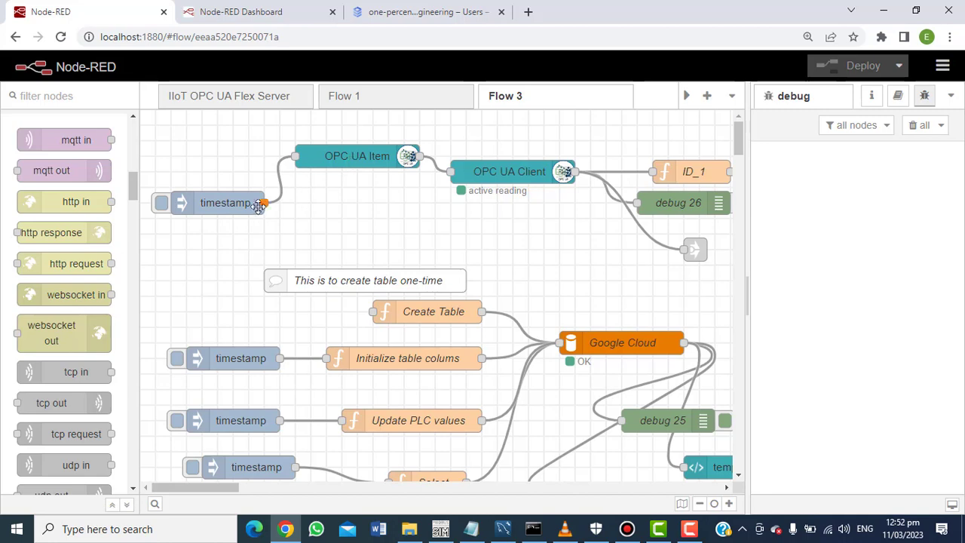
pyautogui.click(349, 156)
pyautogui.doubleClick(349, 156)
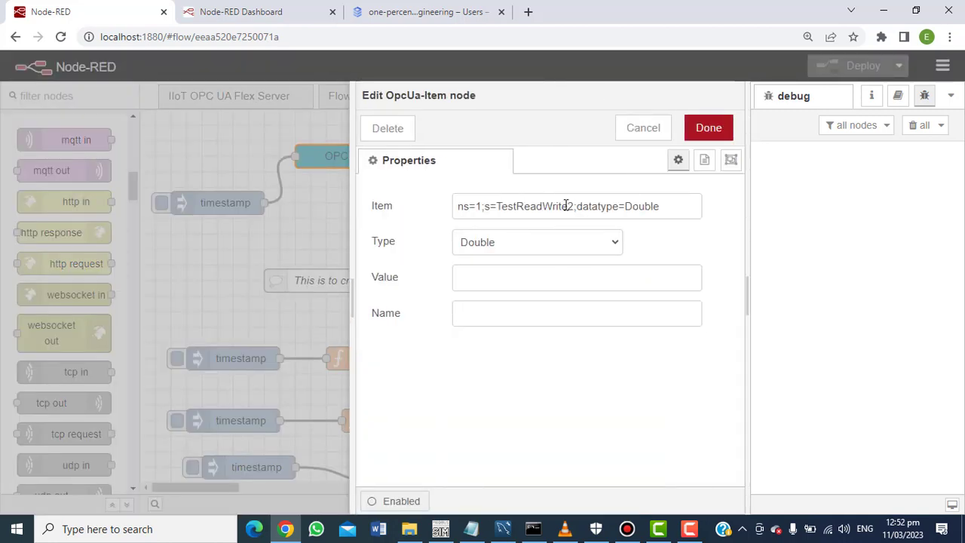
pyautogui.click(626, 130)
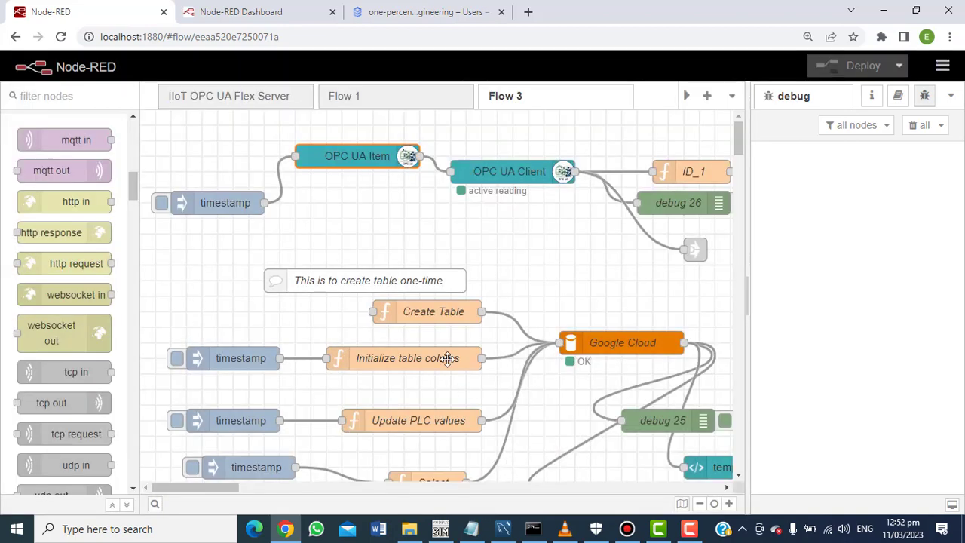
pyautogui.doubleClick(370, 155)
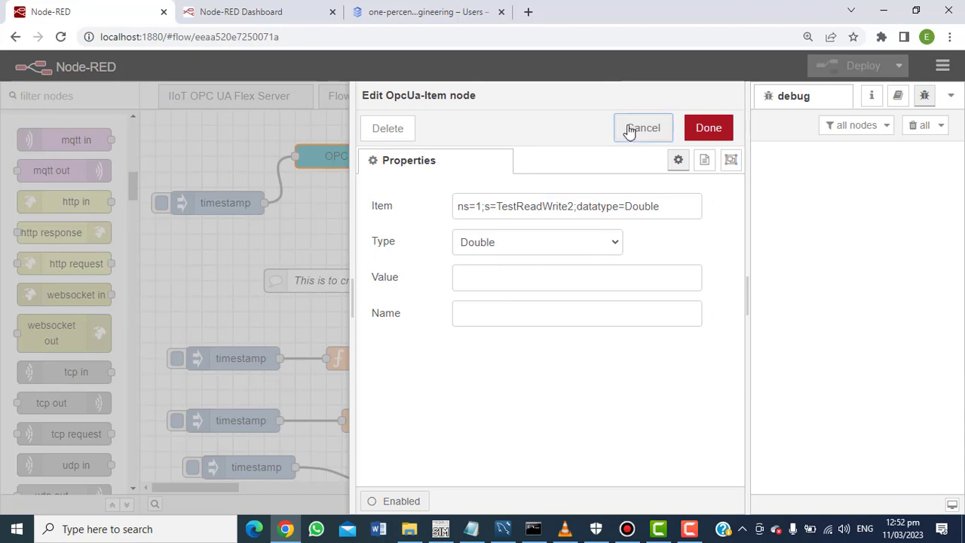
pyautogui.click(641, 128)
pyautogui.doubleClick(520, 175)
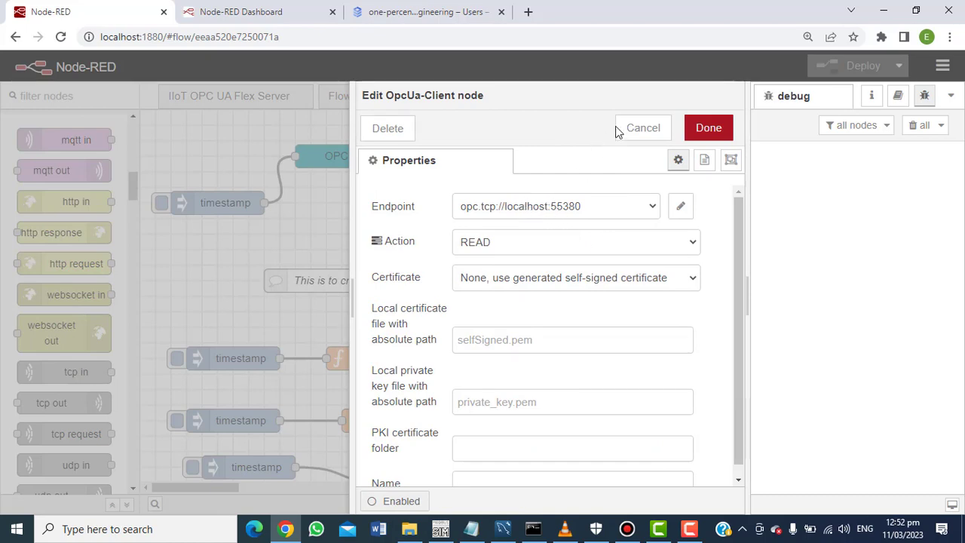
pyautogui.click(639, 127)
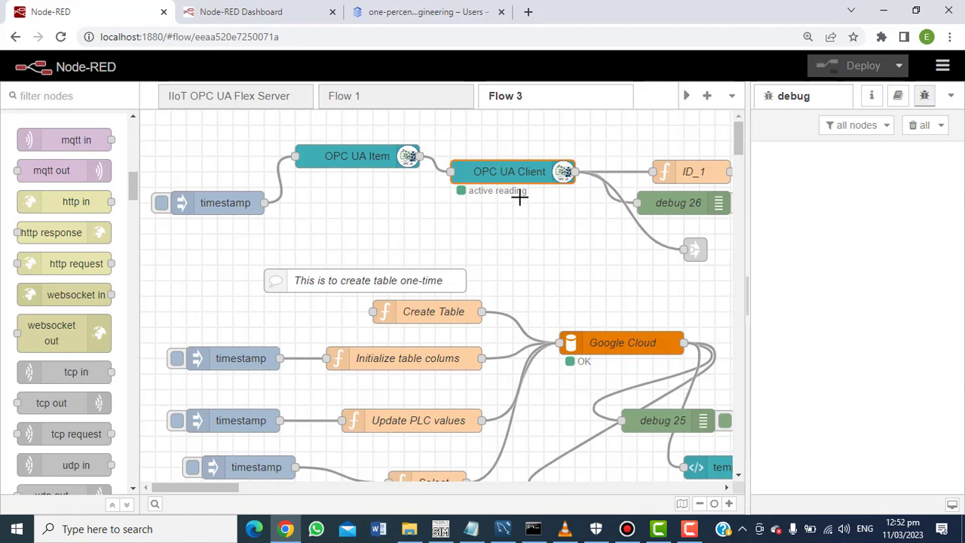
pyautogui.scroll(-1, 518, 167)
pyautogui.scroll(1, 519, 168)
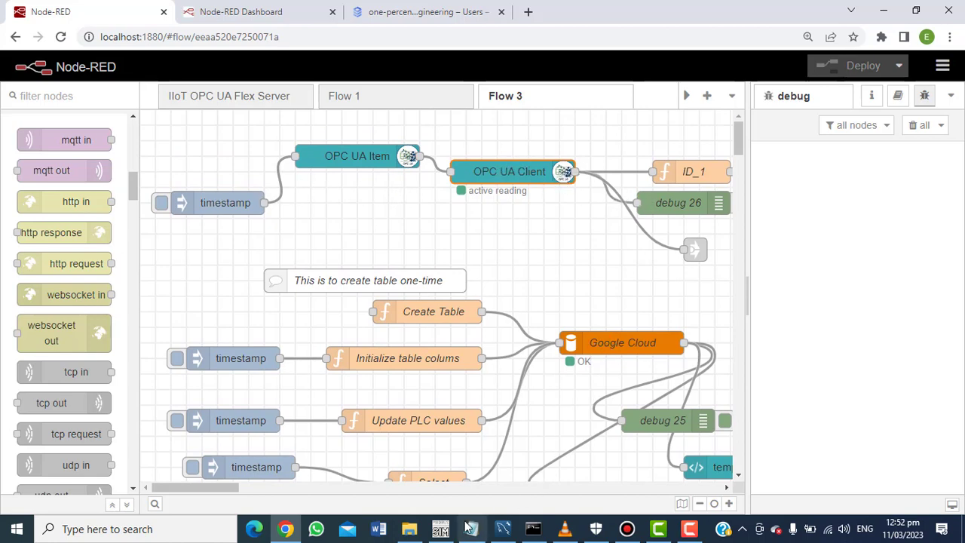
# Inspect holding register 40002 in ModSim32 and, back in Node-RED, inject the timestamp that feeds the OPC UA Item node.
pyautogui.click(442, 531)
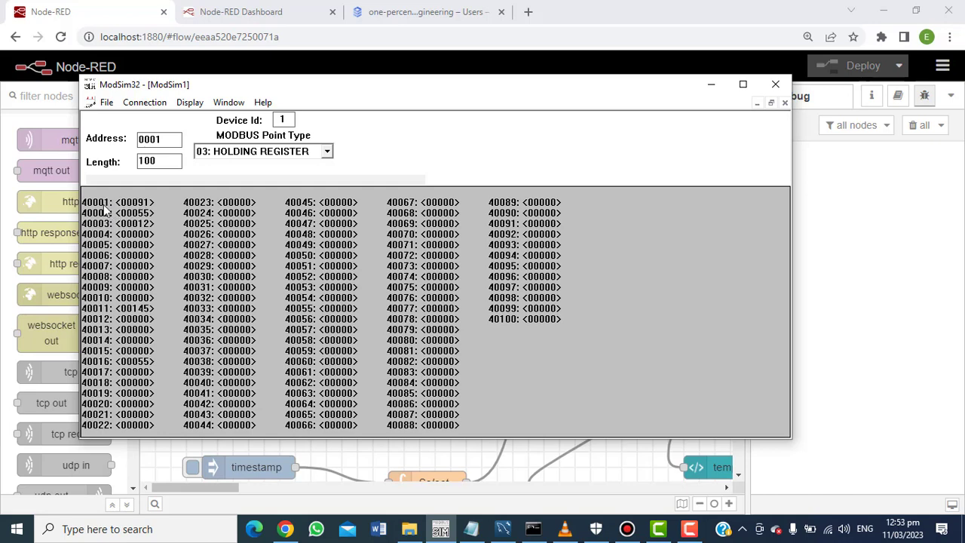
pyautogui.doubleClick(144, 217)
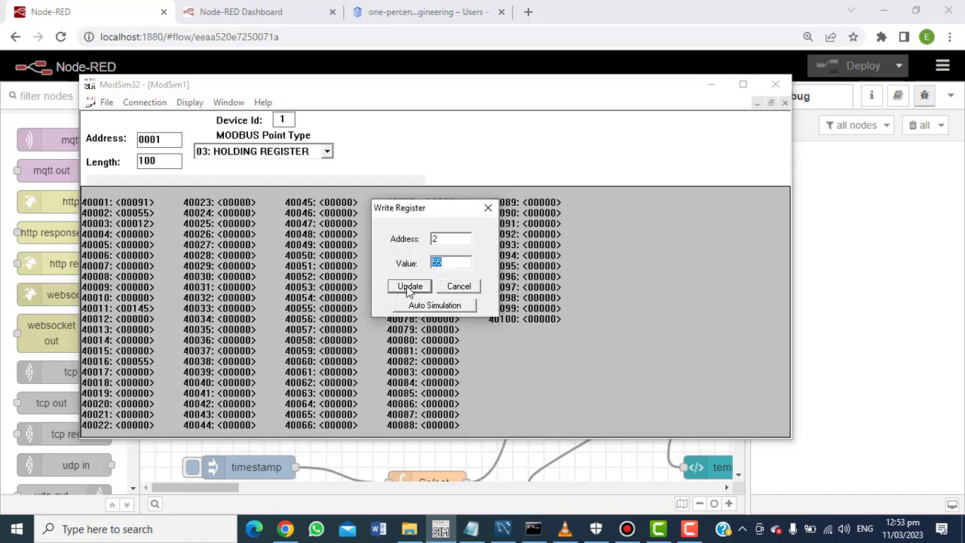
pyautogui.click(456, 289)
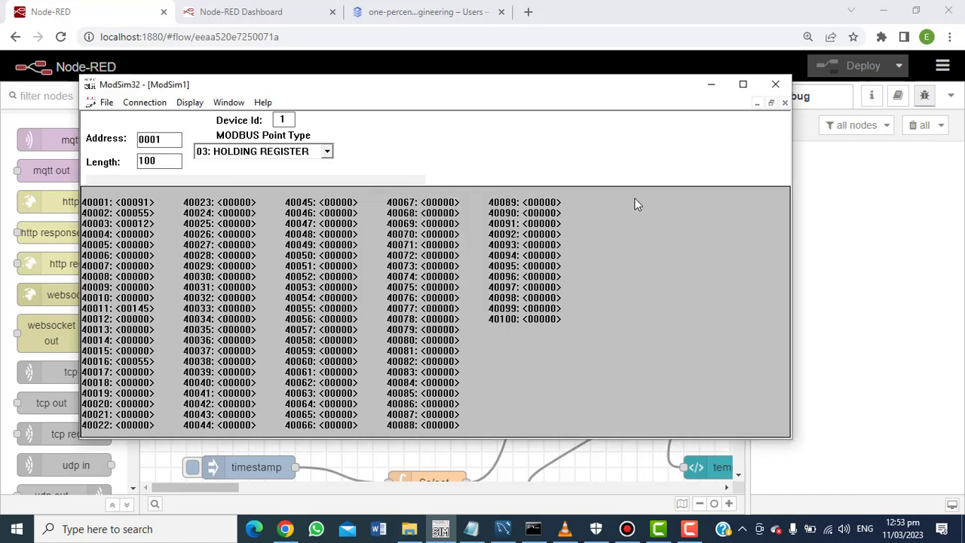
pyautogui.click(711, 83)
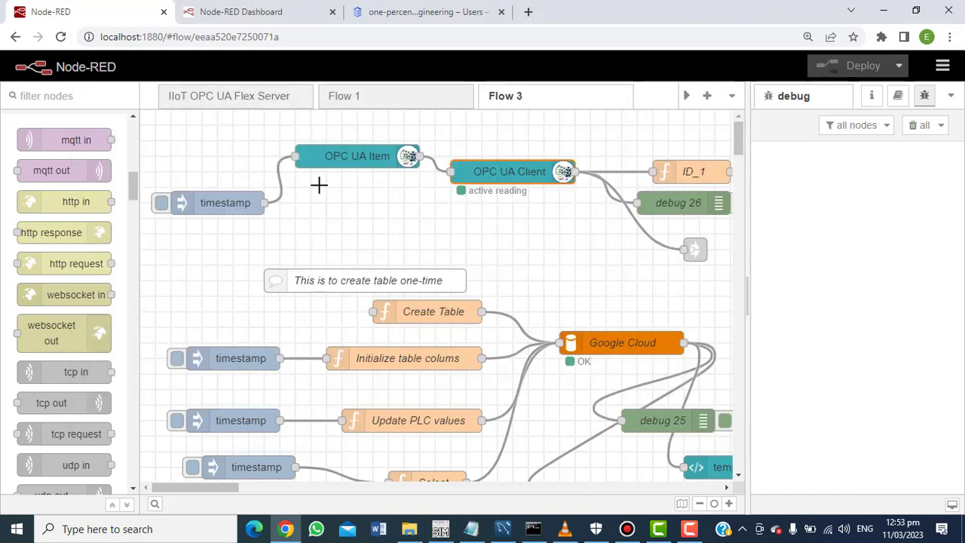
pyautogui.click(163, 203)
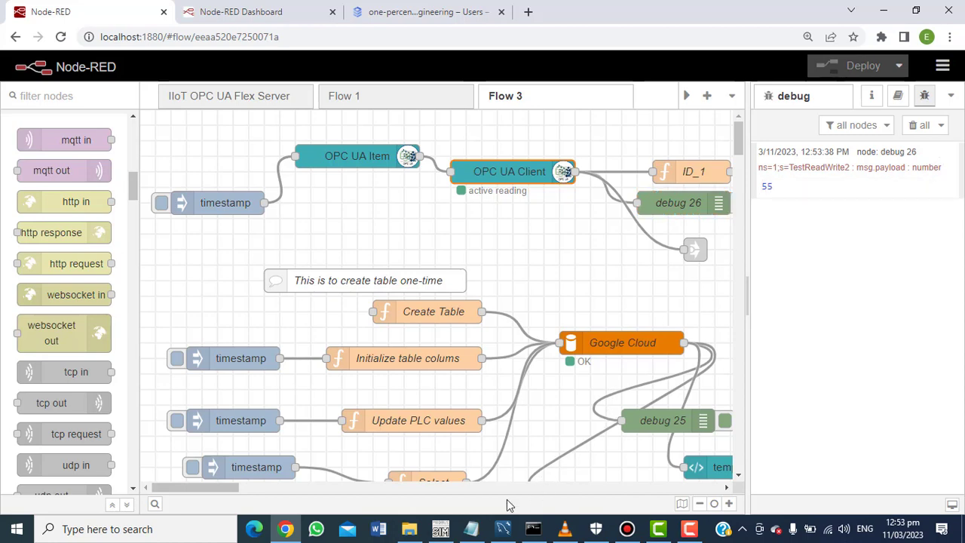
# Switch to ModSim32, set holding register 40002 to 36, and return to the Node-RED flow.
pyautogui.click(441, 530)
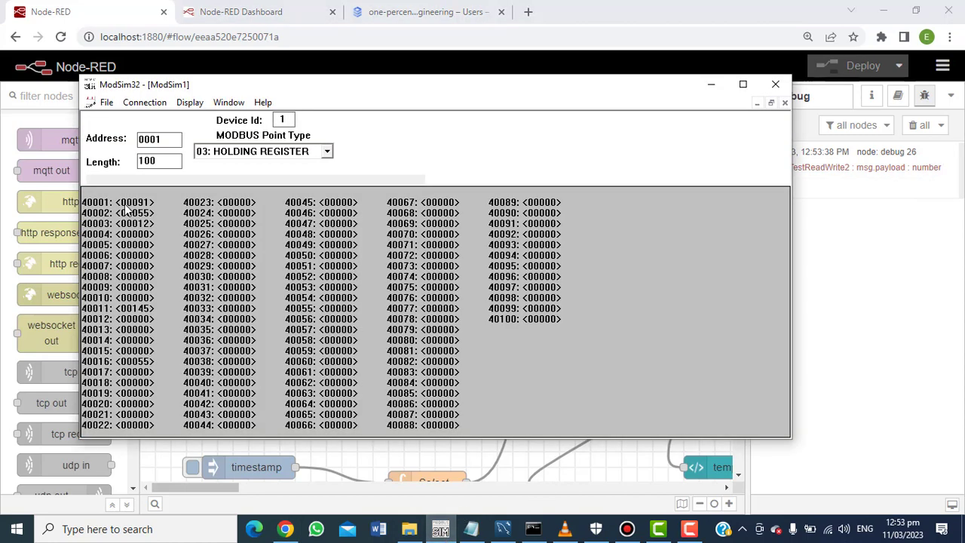
pyautogui.doubleClick(143, 215)
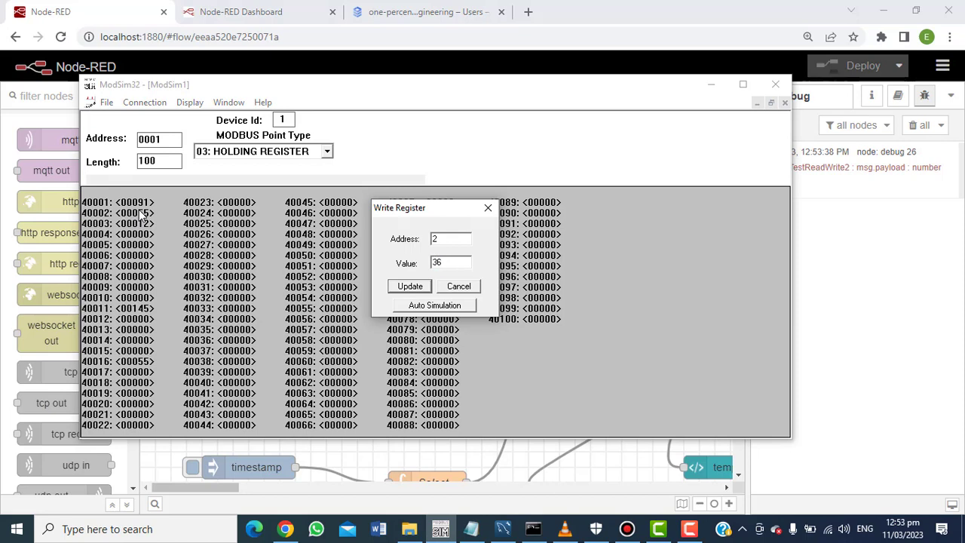
pyautogui.write('36')
pyautogui.press('Return')
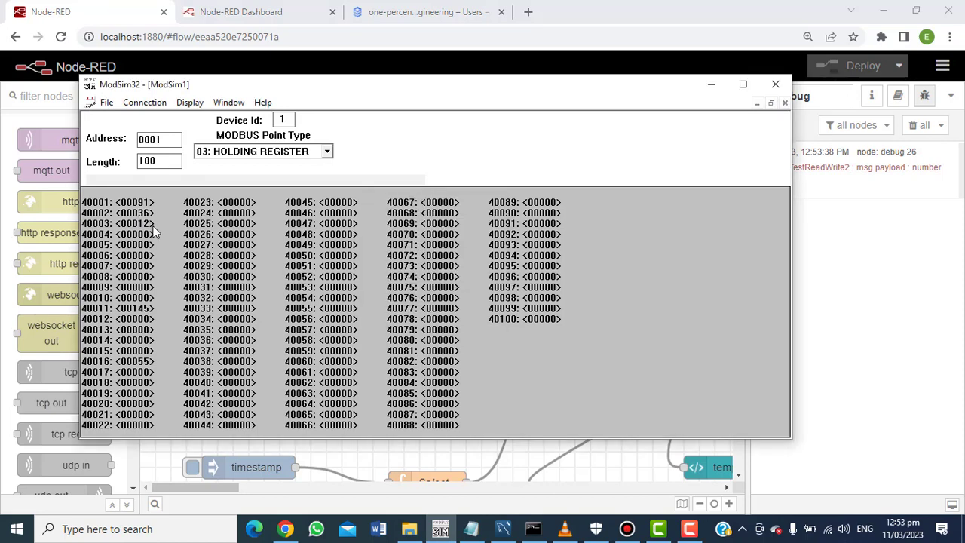
pyautogui.click(708, 83)
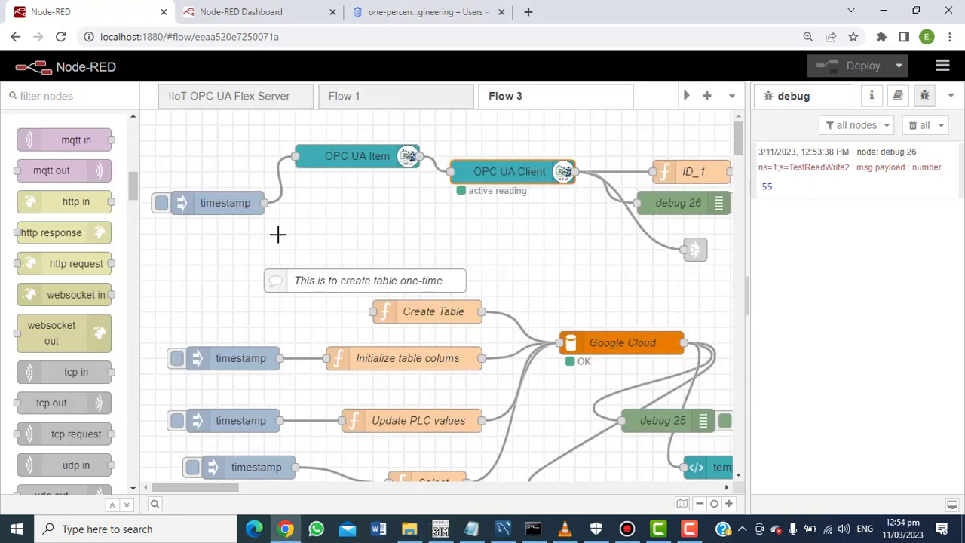
# Inject the timestamp feeding the OPC UA Item node three times to reread the TestReadWrite2 value.
pyautogui.click(161, 205)
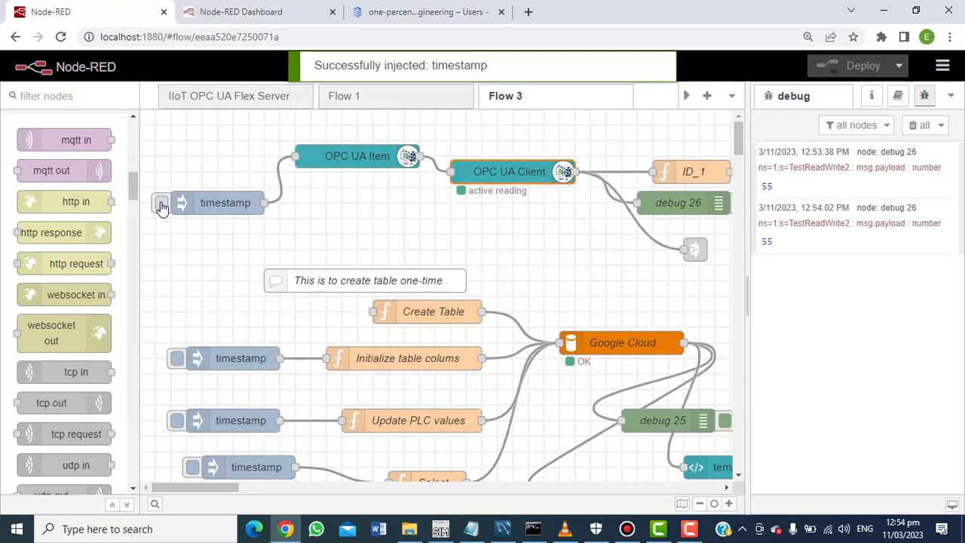
pyautogui.click(161, 205)
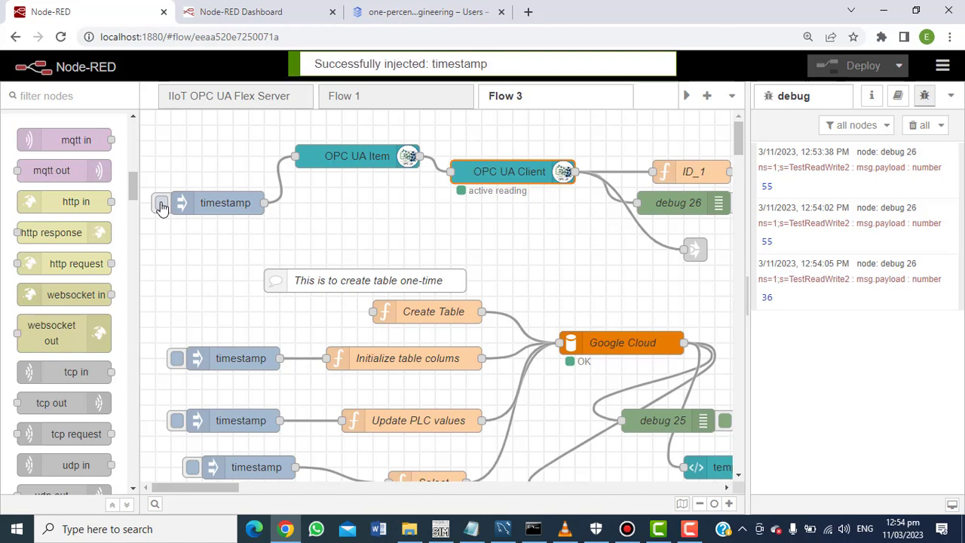
pyautogui.click(160, 205)
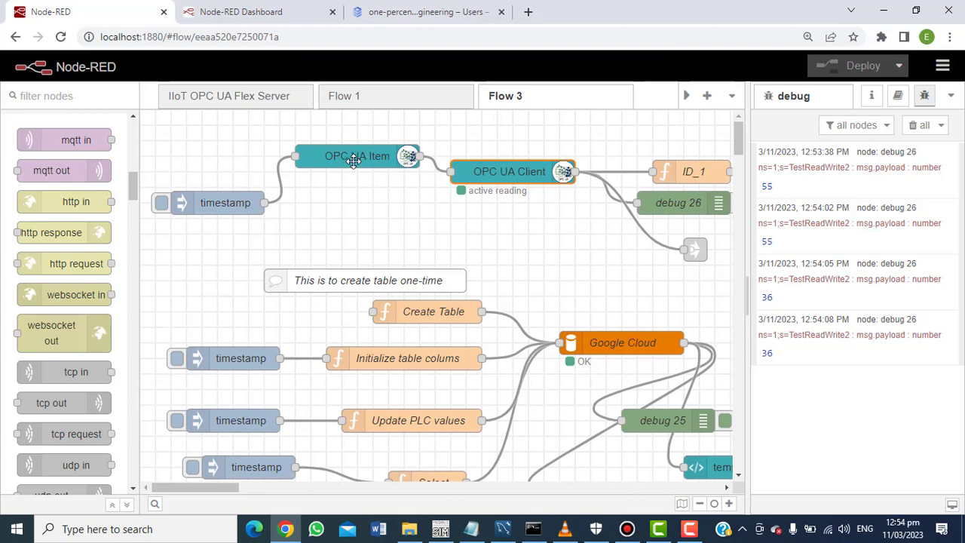
# Revisit the three flows and examine the OPC UA Item settings and the ID_1 function's On Message code in Flow 3.
pyautogui.click(256, 100)
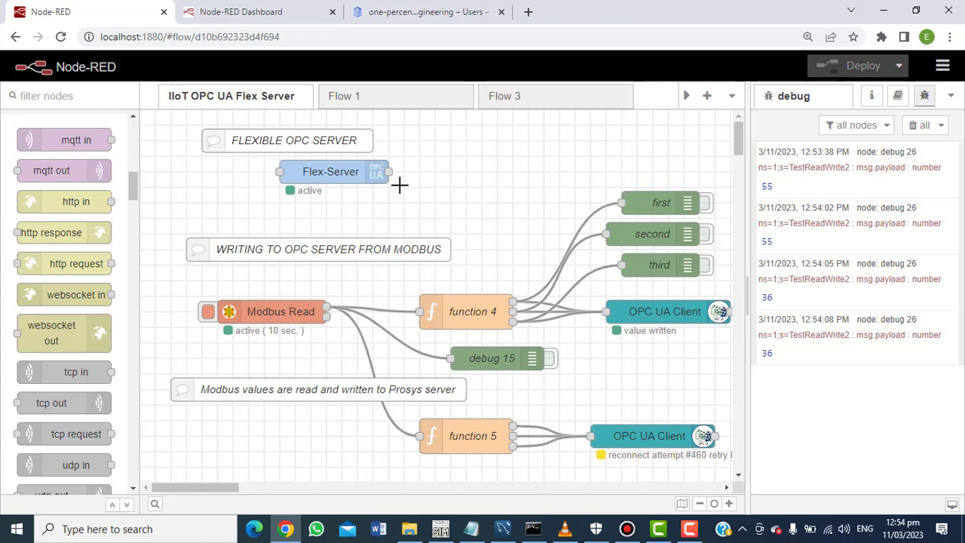
pyautogui.click(386, 101)
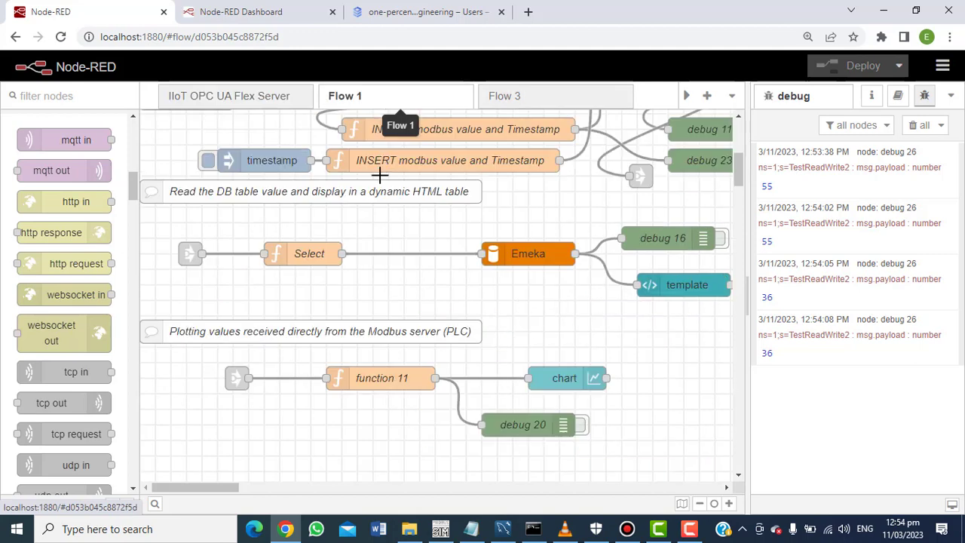
pyautogui.click(532, 100)
pyautogui.click(372, 156)
pyautogui.doubleClick(372, 156)
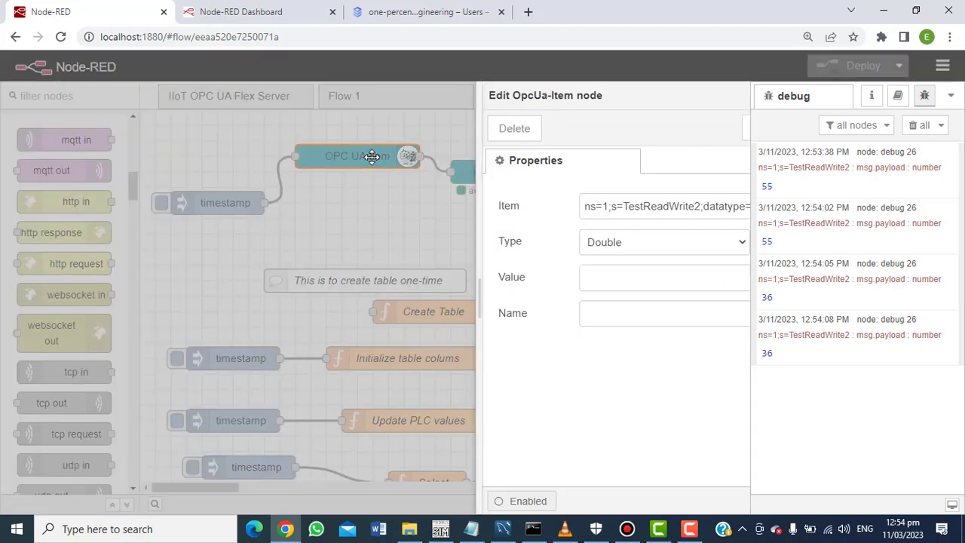
pyautogui.click(641, 128)
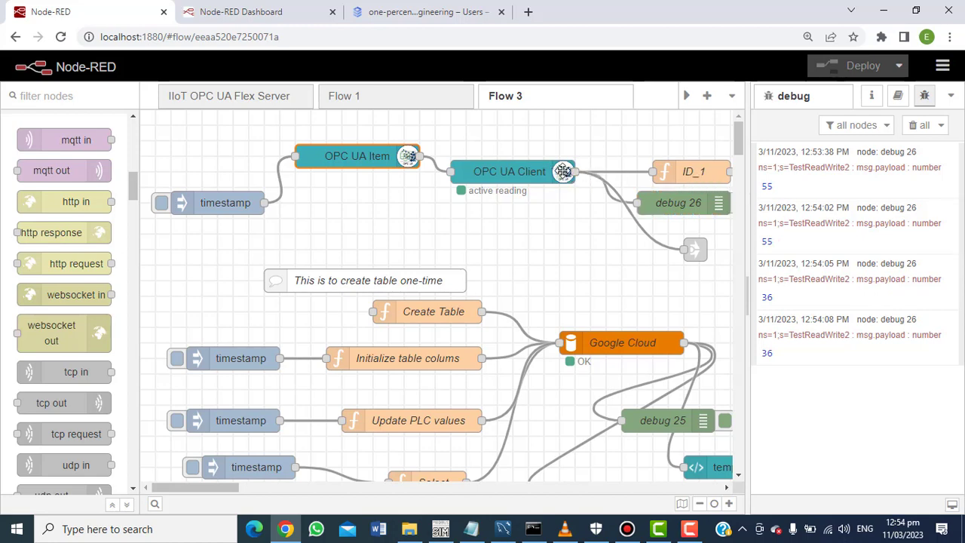
pyautogui.doubleClick(681, 174)
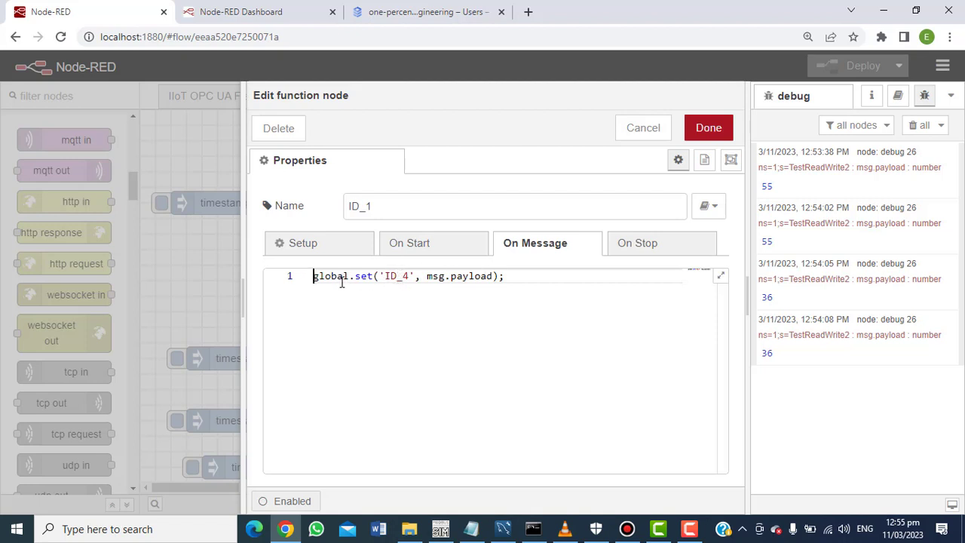
pyautogui.click(646, 135)
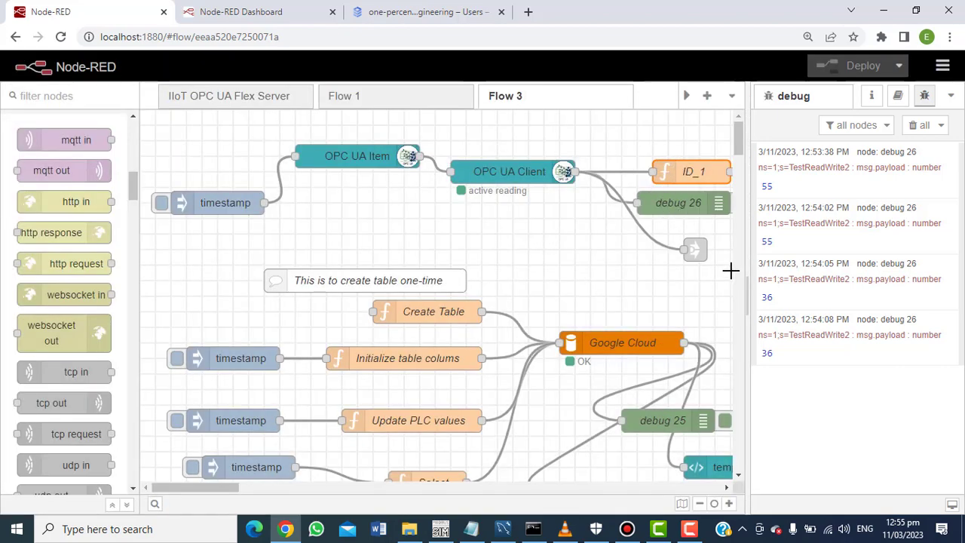
# Examine the users and databases of the one-percent-engineering Cloud SQL instance in Google Cloud, and return to Flow 3 in Node-RED.
pyautogui.moveTo(738, 147); pyautogui.dragTo(739, 160)
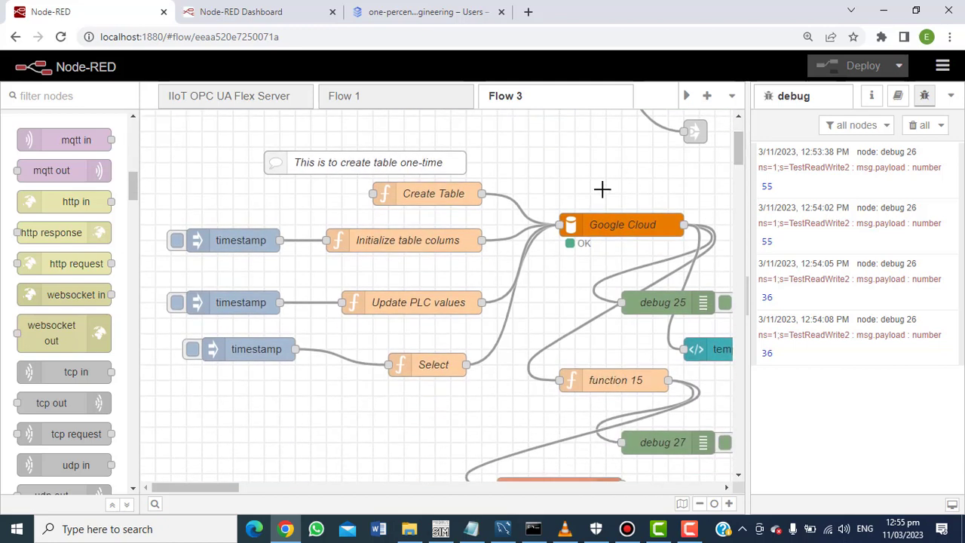
pyautogui.click(419, 12)
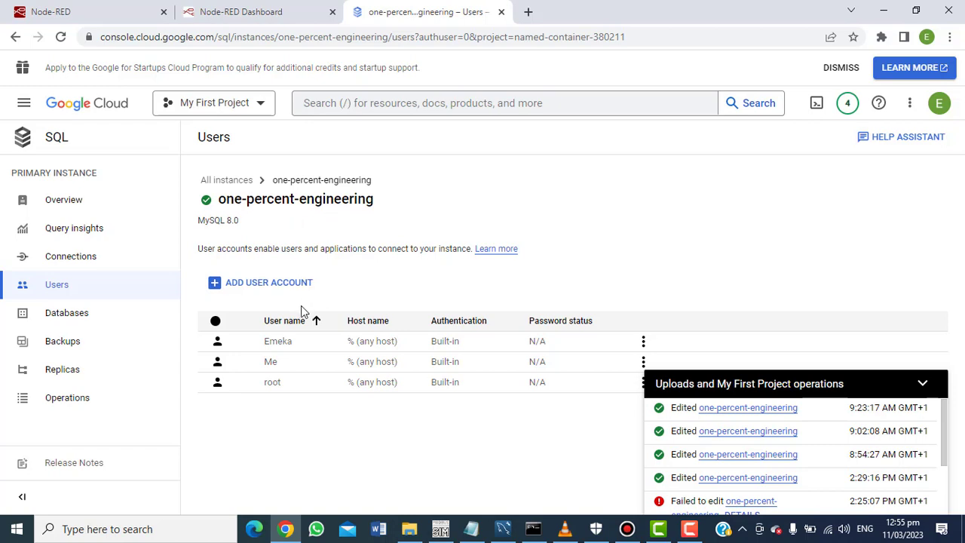
pyautogui.click(83, 316)
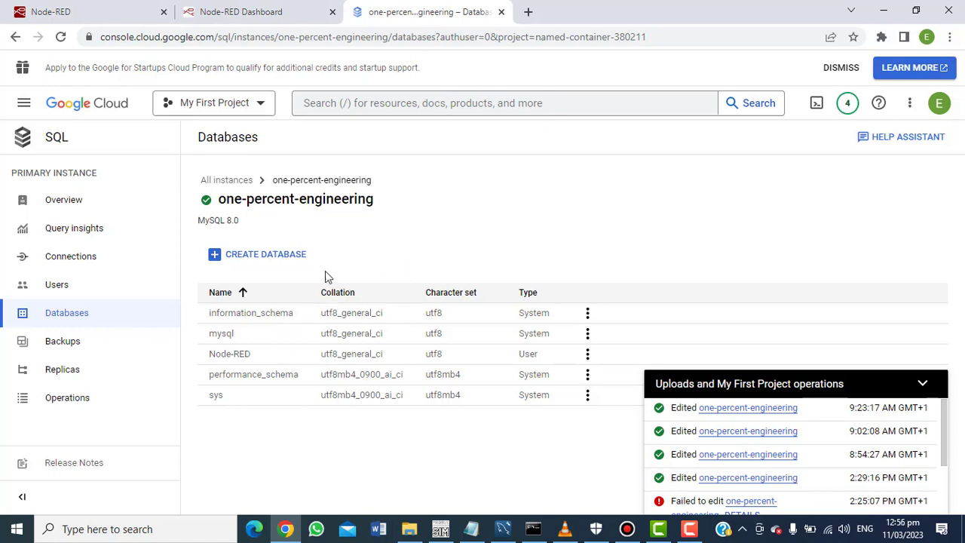
pyautogui.click(113, 9)
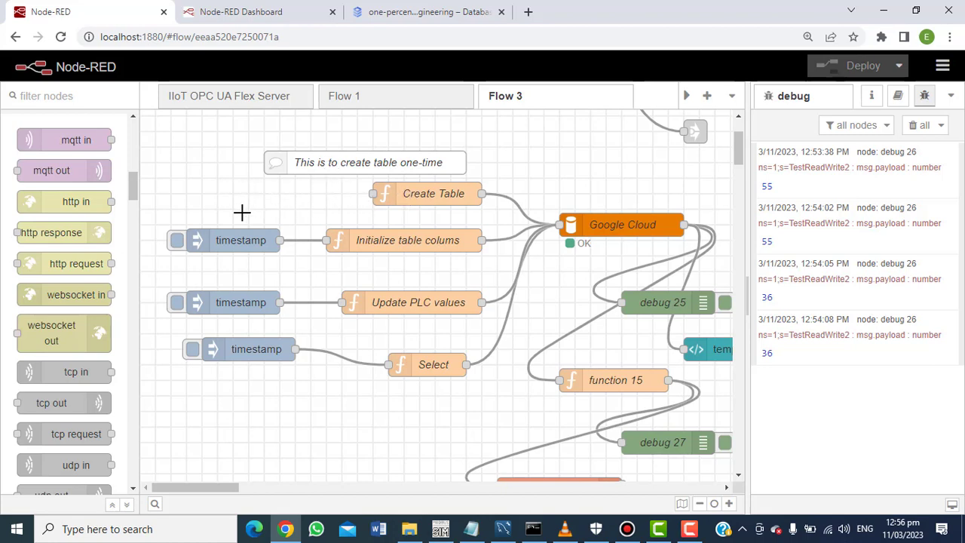
# Open the Create Table function's On Message code and compare its target database with the Cloud SQL database list.
pyautogui.doubleClick(425, 195)
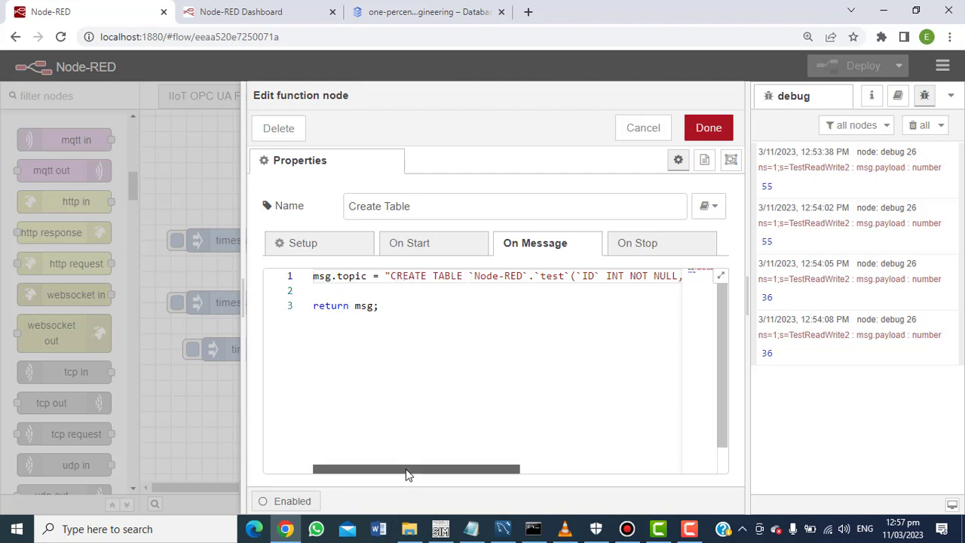
pyautogui.moveTo(406, 475); pyautogui.dragTo(413, 474)
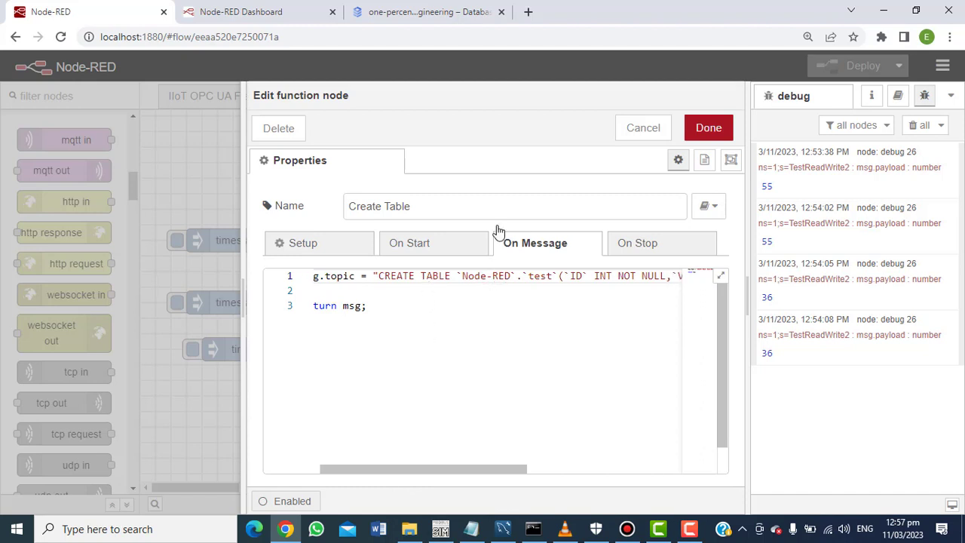
pyautogui.click(420, 13)
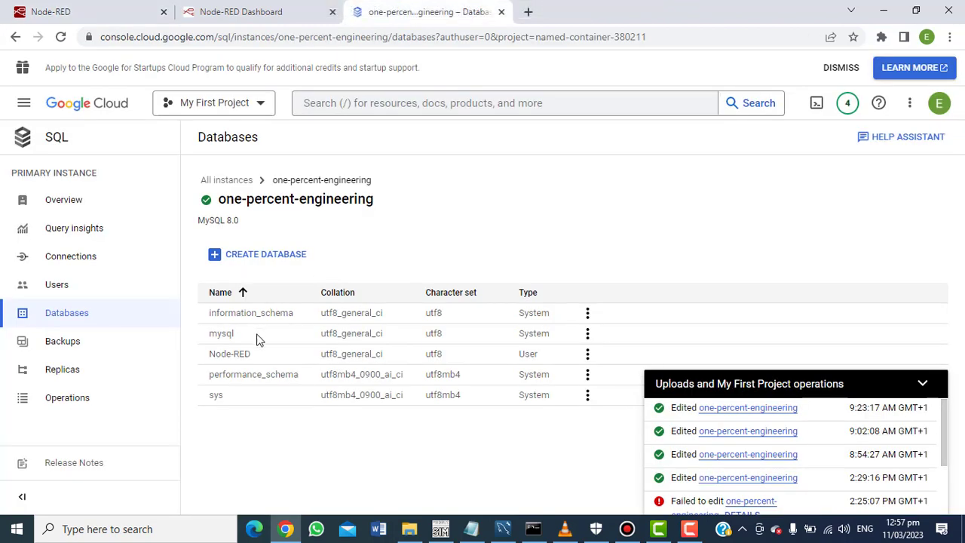
pyautogui.click(131, 7)
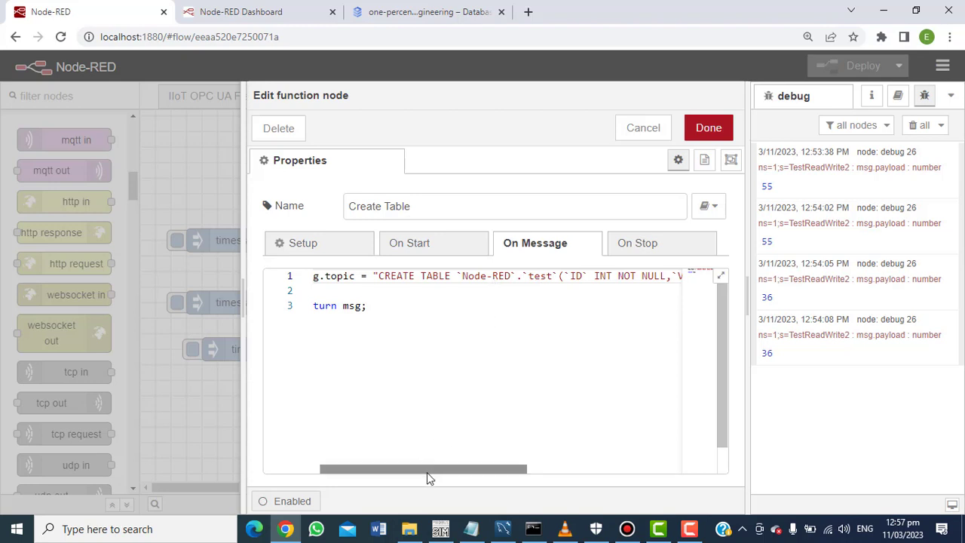
# Examine the ID and Value column definitions in the Create Table function's CREATE TABLE statement, and close the function editor.
pyautogui.moveTo(423, 475); pyautogui.dragTo(445, 463)
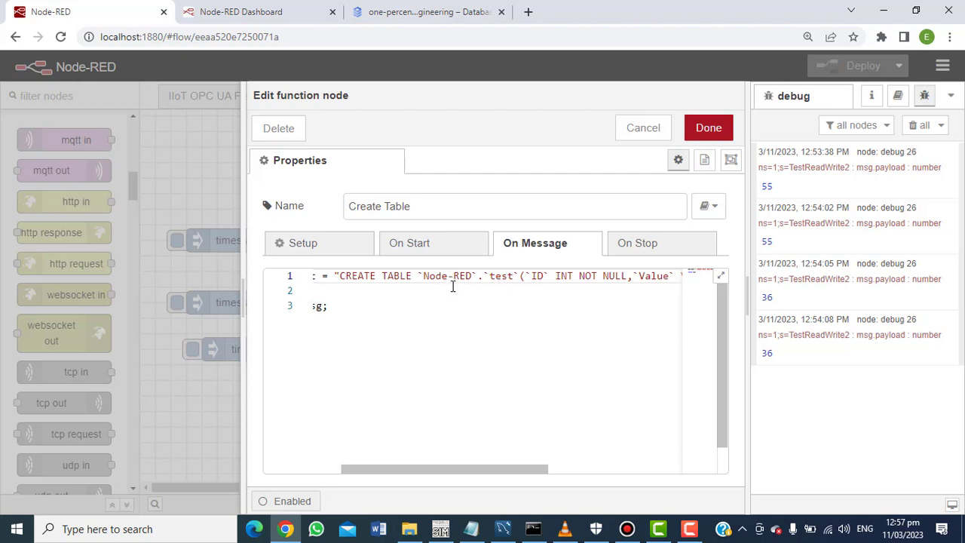
pyautogui.moveTo(453, 475); pyautogui.dragTo(479, 460)
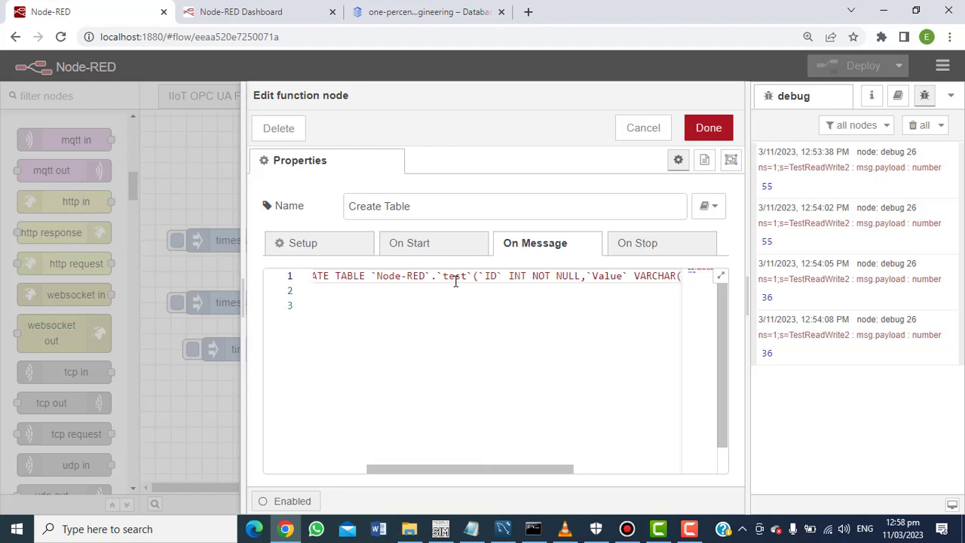
pyautogui.doubleClick(497, 276)
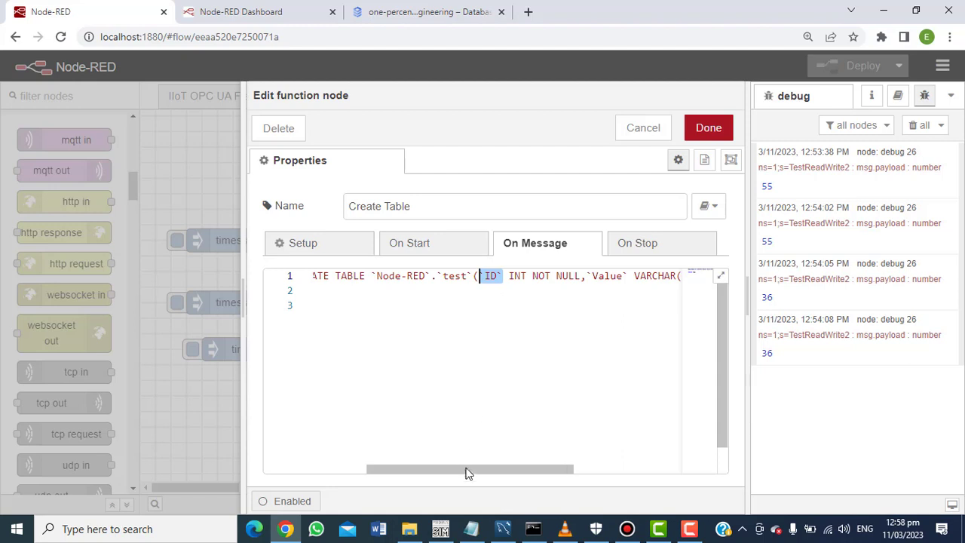
pyautogui.moveTo(465, 470); pyautogui.dragTo(494, 462)
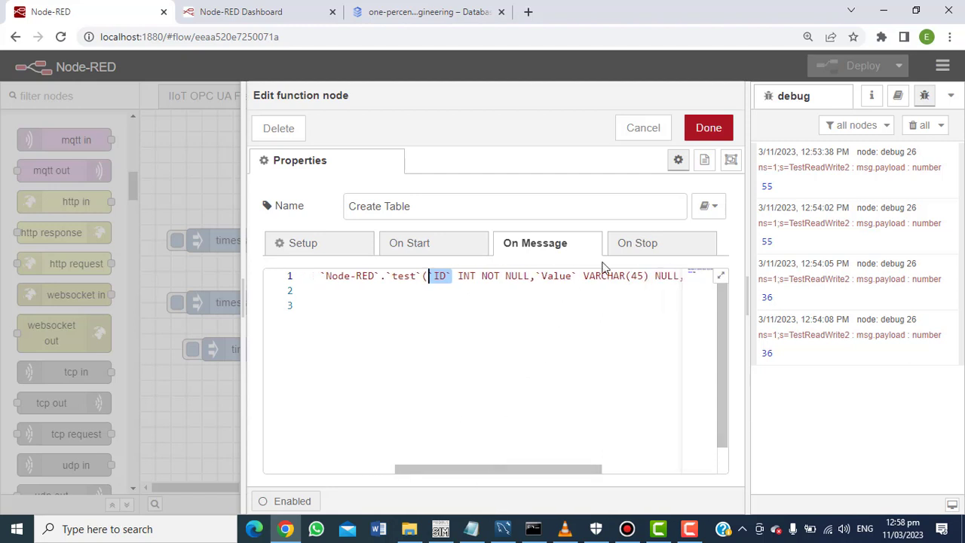
pyautogui.moveTo(578, 275); pyautogui.dragTo(539, 277)
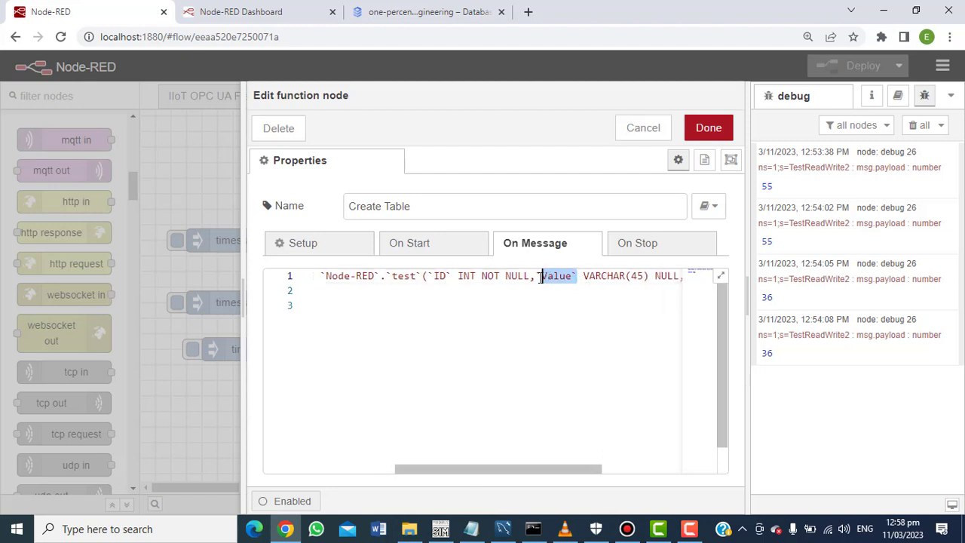
pyautogui.click(554, 277)
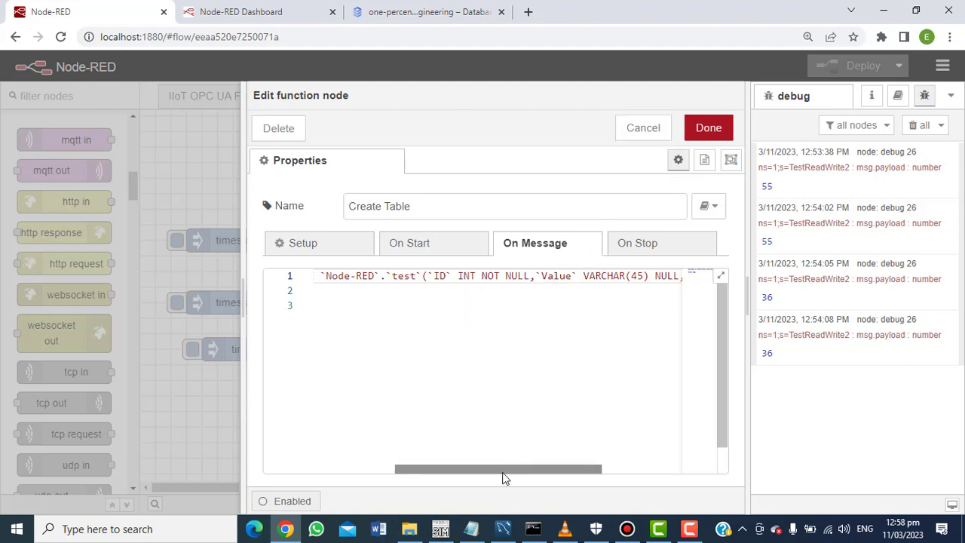
pyautogui.moveTo(504, 473); pyautogui.dragTo(362, 461)
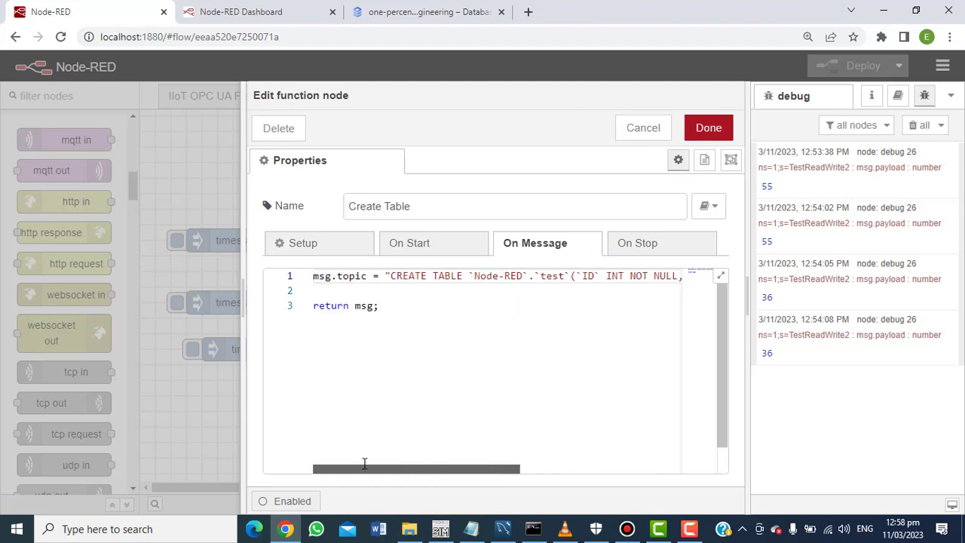
pyautogui.click(708, 129)
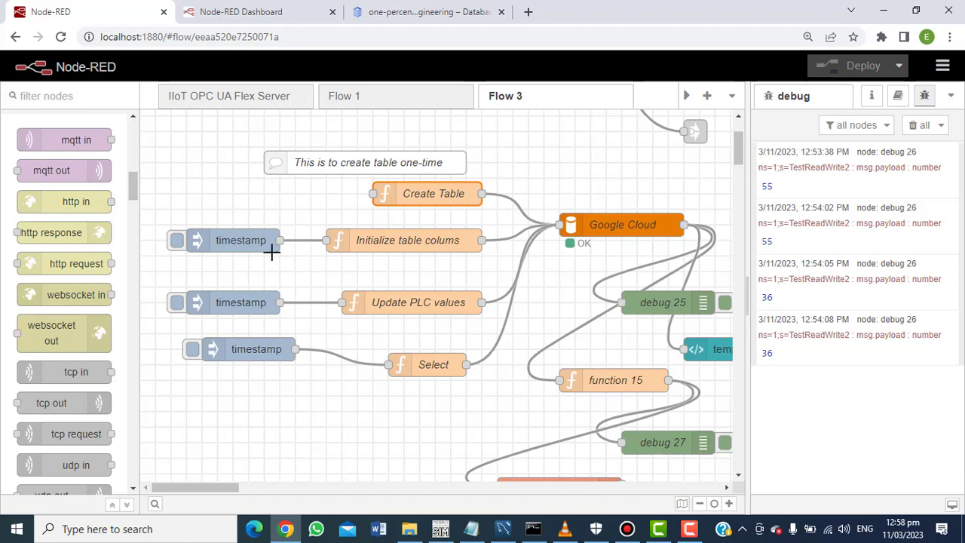
# Examine the full INSERT INTO statement in the Initialize table colums function, and close it without saving.
pyautogui.doubleClick(382, 241)
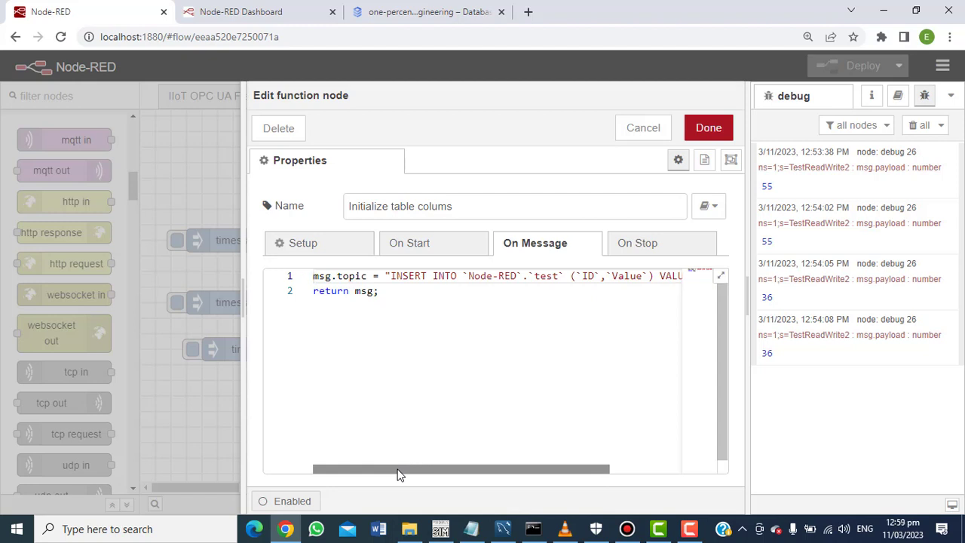
pyautogui.moveTo(400, 476); pyautogui.dragTo(369, 459)
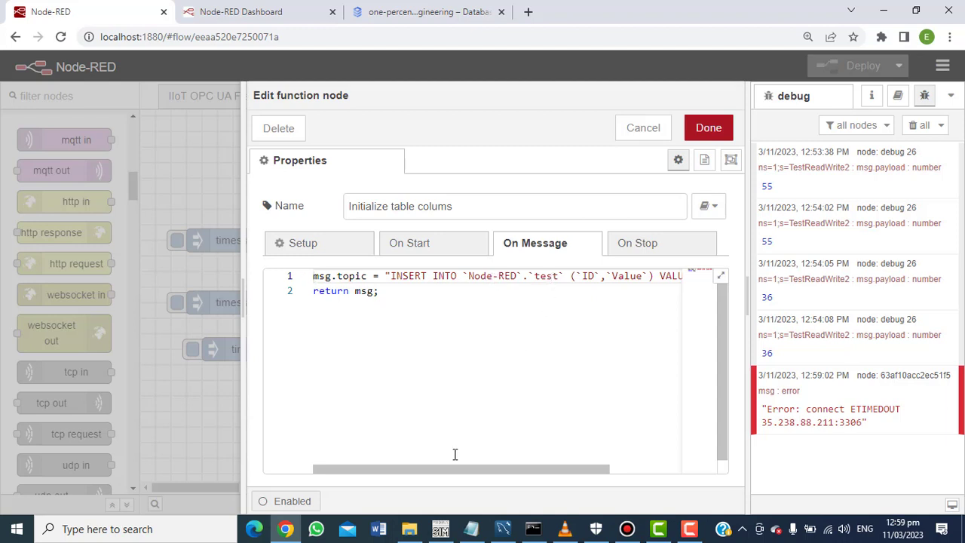
pyautogui.moveTo(446, 469); pyautogui.dragTo(558, 458)
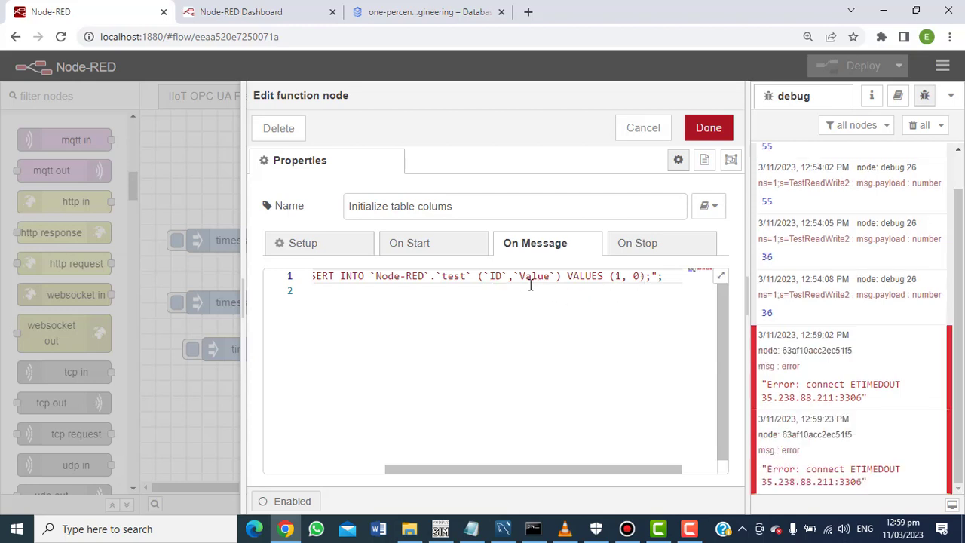
pyautogui.click(632, 133)
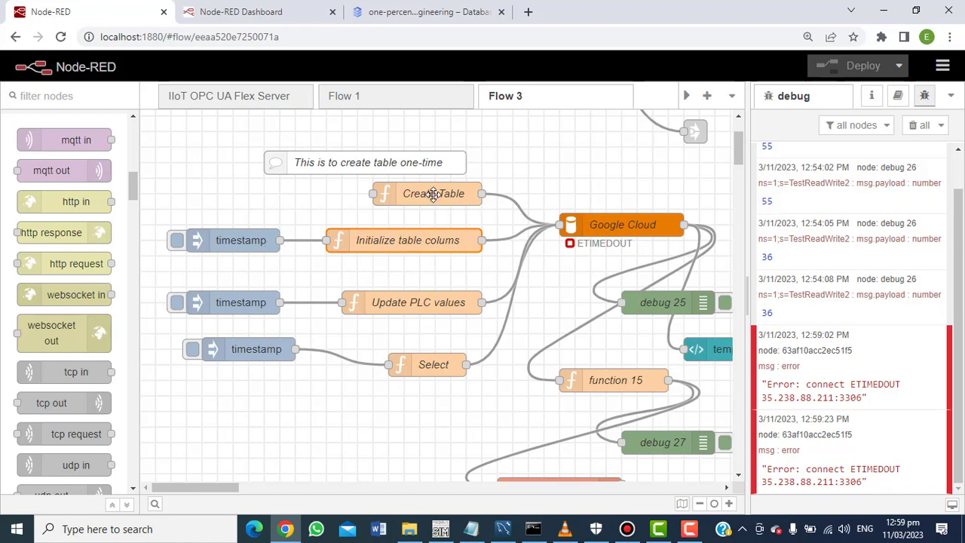
# Review the Node-RED database connection settings of the Google Cloud MySQL node, and leave them without saving.
pyautogui.doubleClick(613, 225)
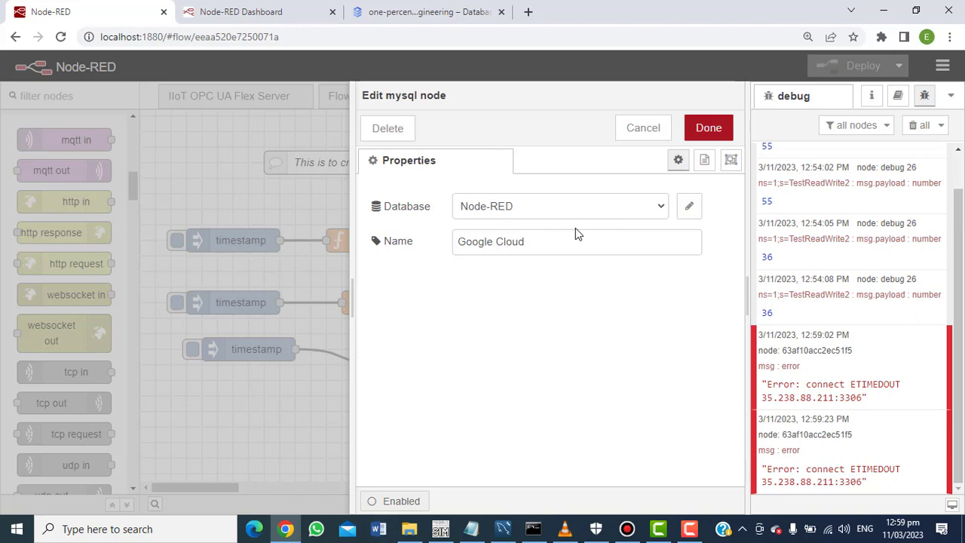
pyautogui.click(687, 207)
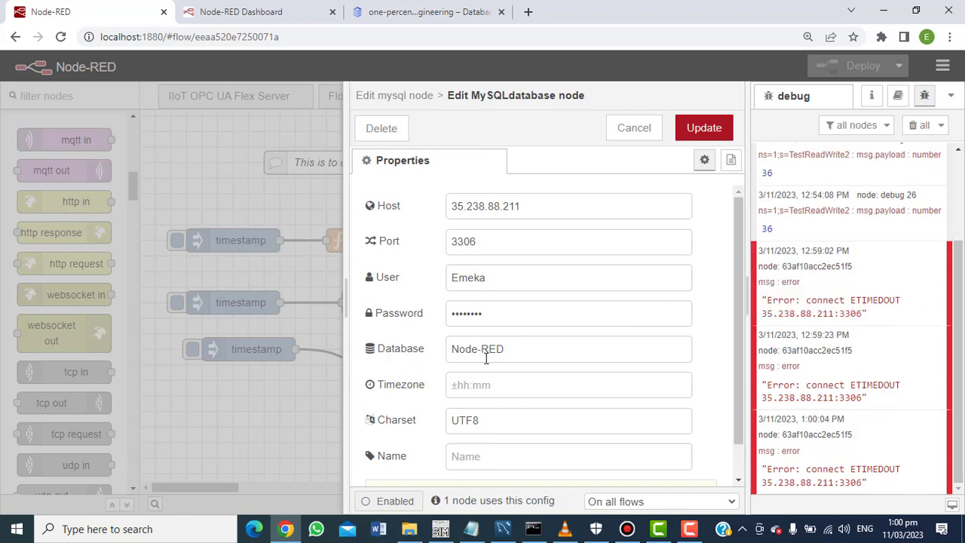
pyautogui.click(633, 128)
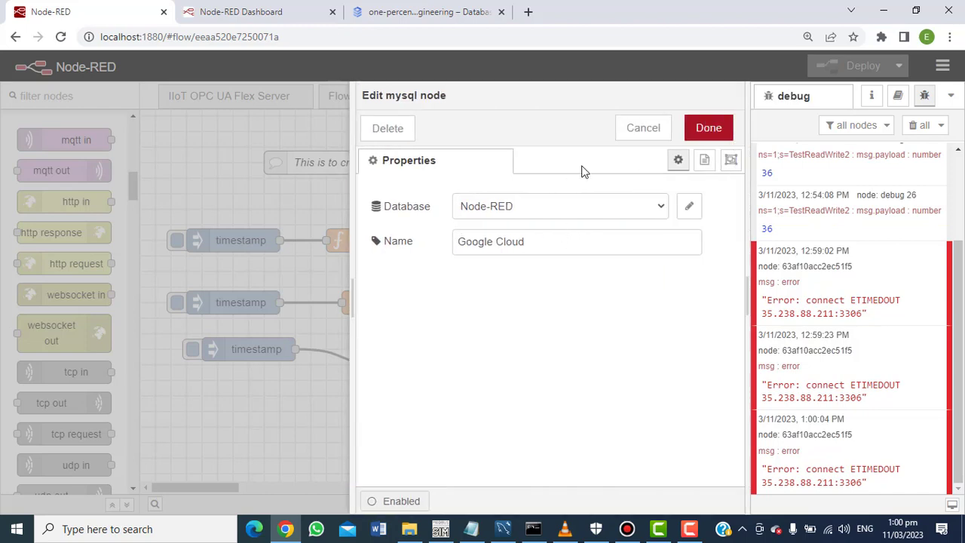
pyautogui.click(644, 128)
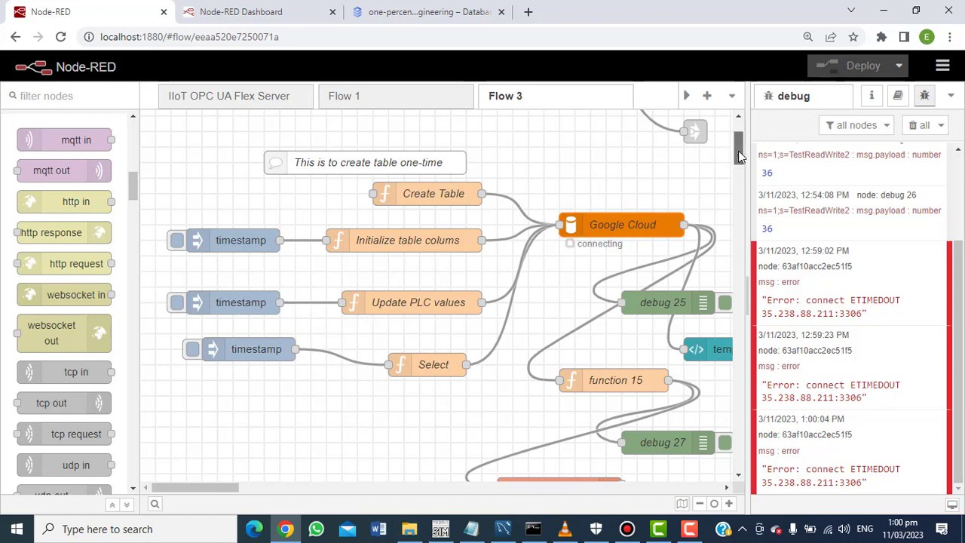
# Clear all debug messages and review the ID_1 function's On Message code without changing it.
pyautogui.moveTo(739, 155); pyautogui.dragTo(739, 143)
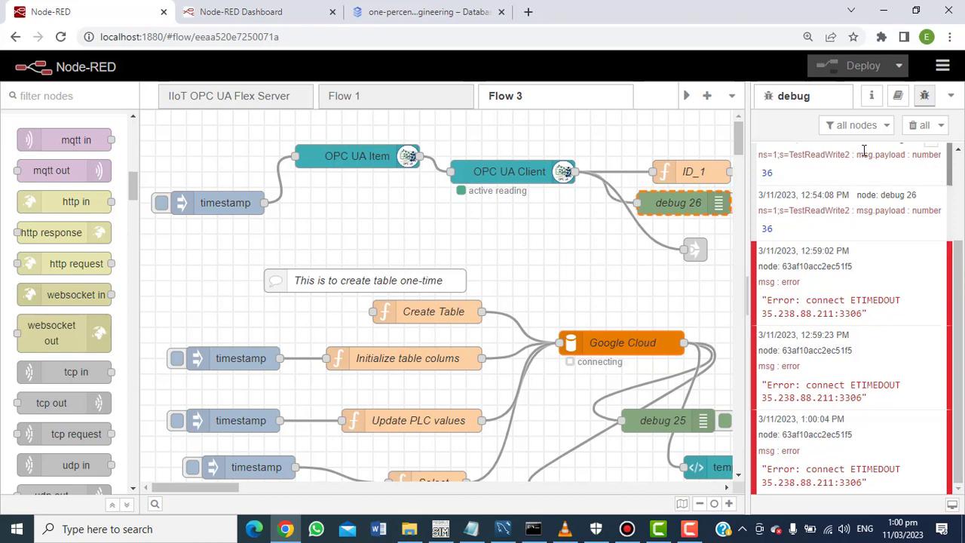
pyautogui.click(919, 125)
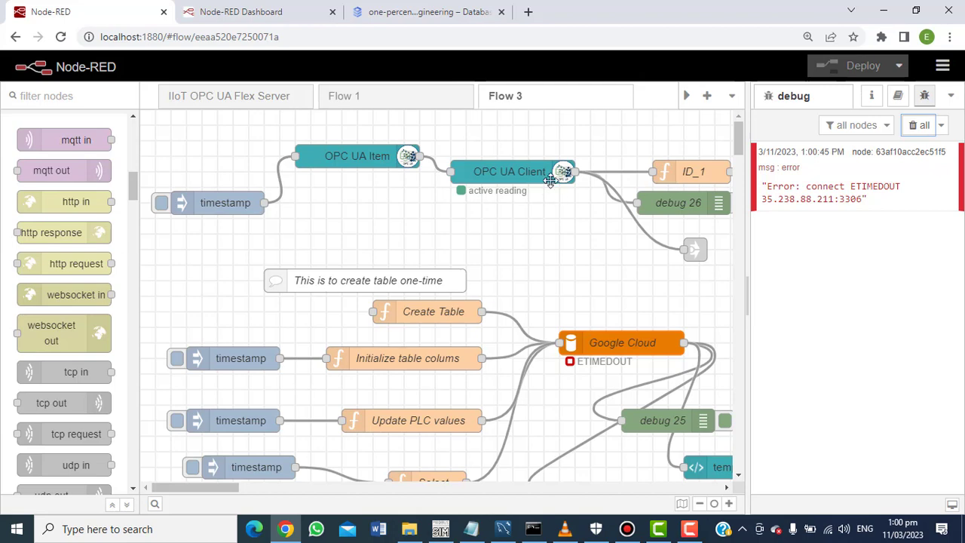
pyautogui.doubleClick(691, 170)
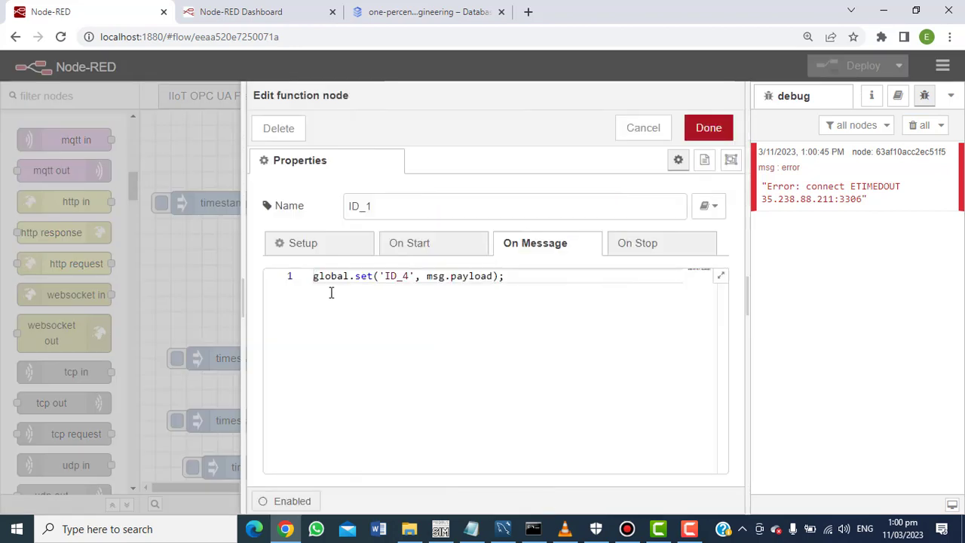
pyautogui.click(640, 129)
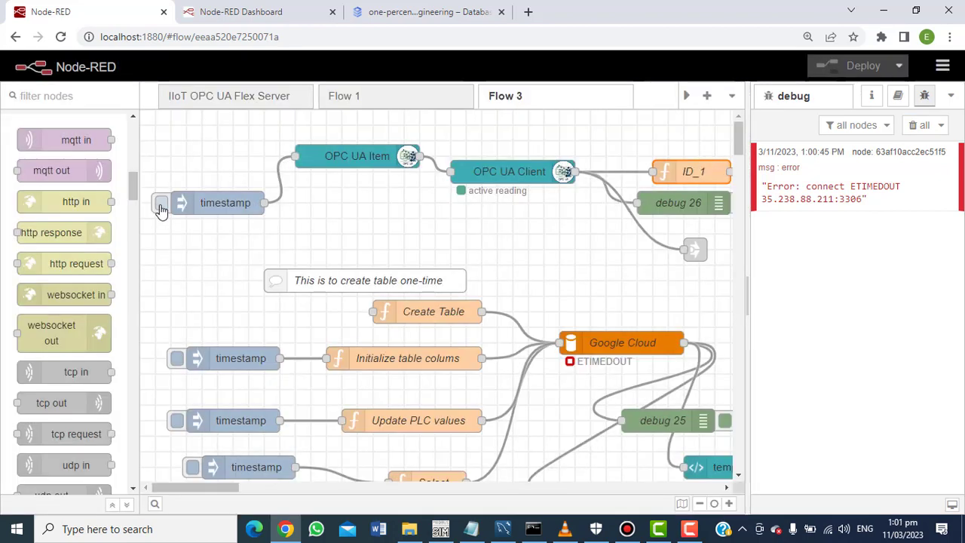
# Inject the timestamp feeding the OPC UA Item node and refresh the Global context data to check ID_4.
pyautogui.click(160, 205)
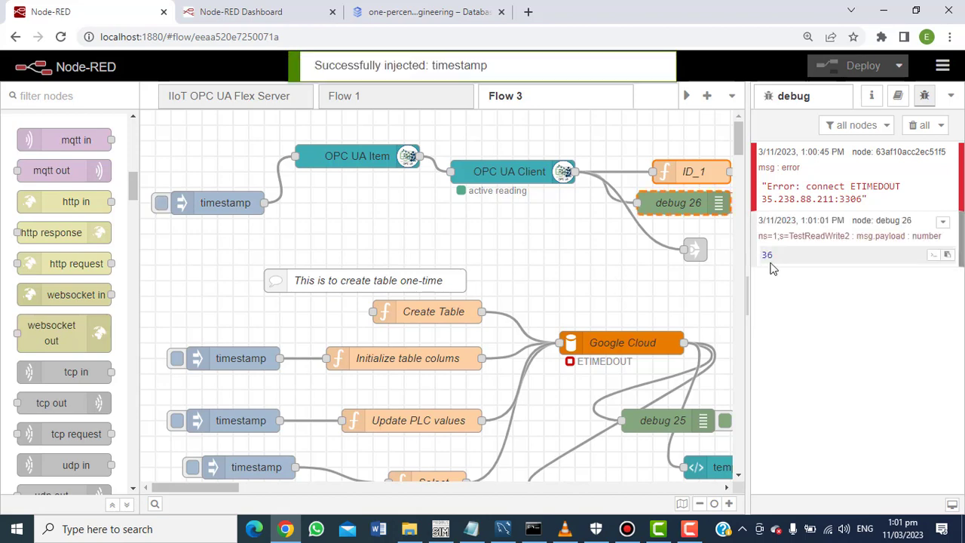
pyautogui.click(952, 96)
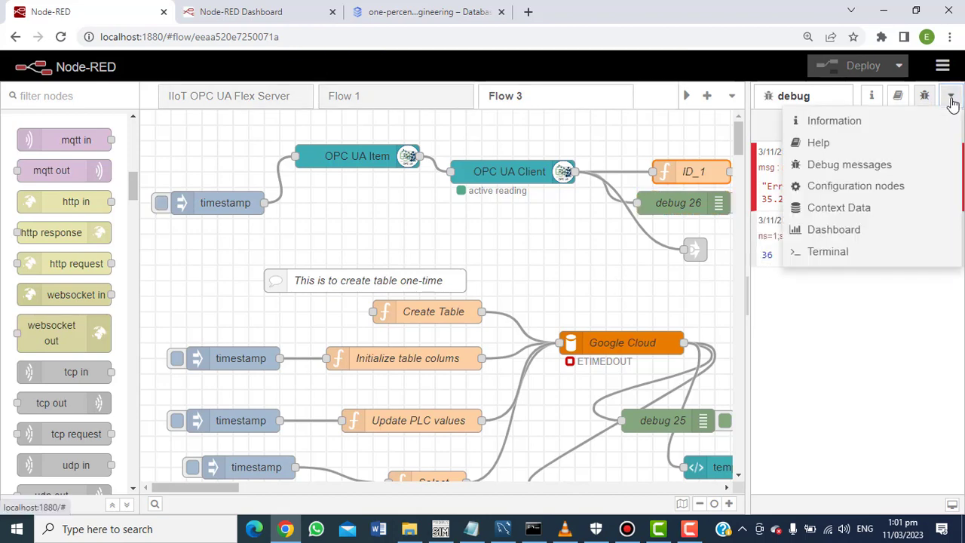
pyautogui.click(860, 207)
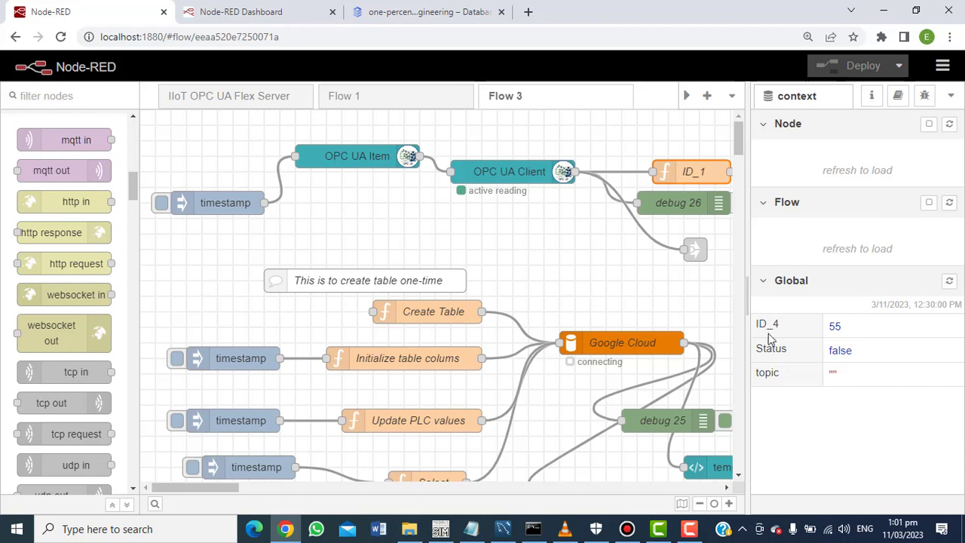
pyautogui.click(949, 282)
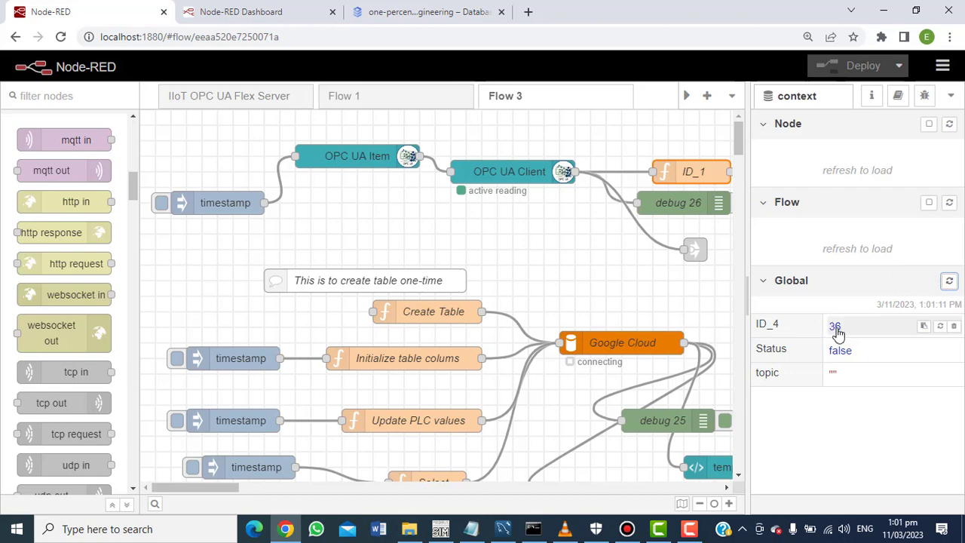
pyautogui.click(950, 96)
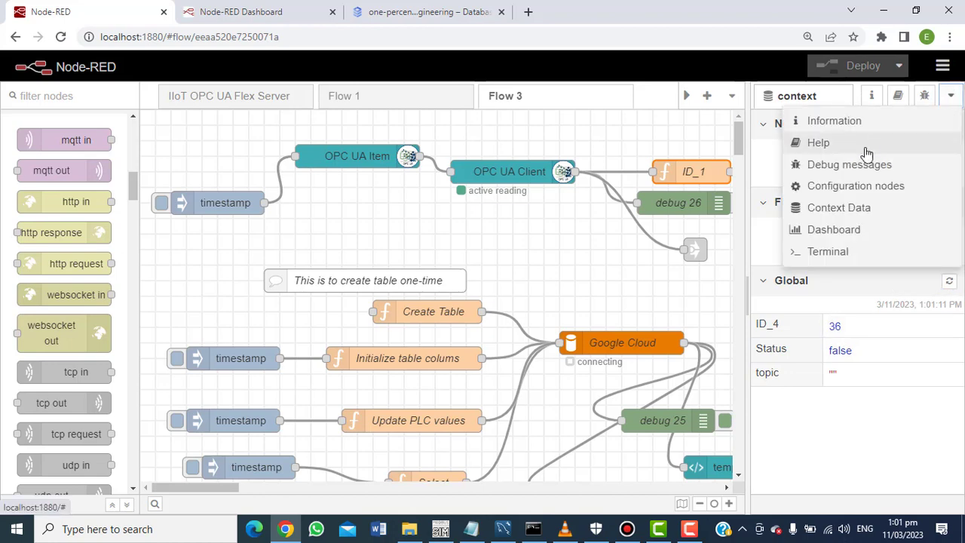
pyautogui.click(843, 208)
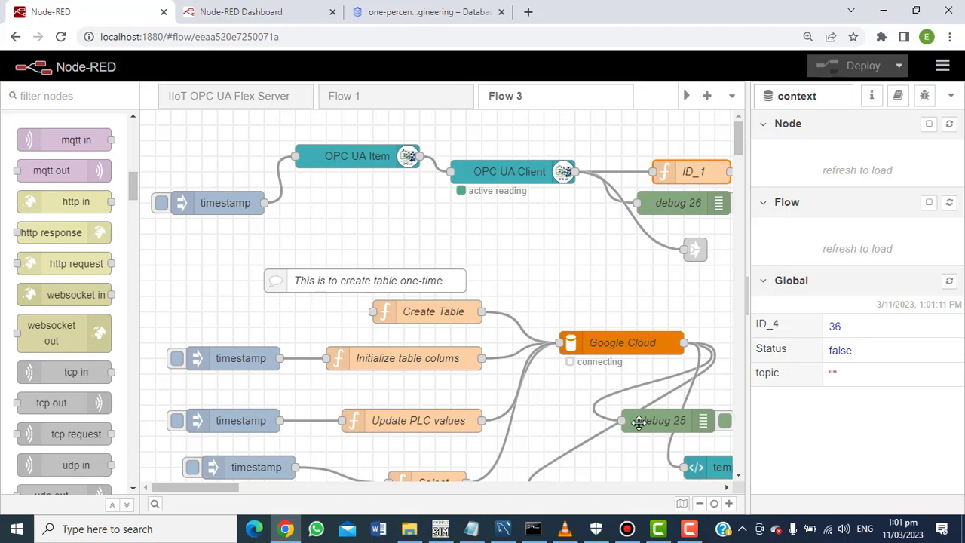
pyautogui.scroll(-1, 739, 477)
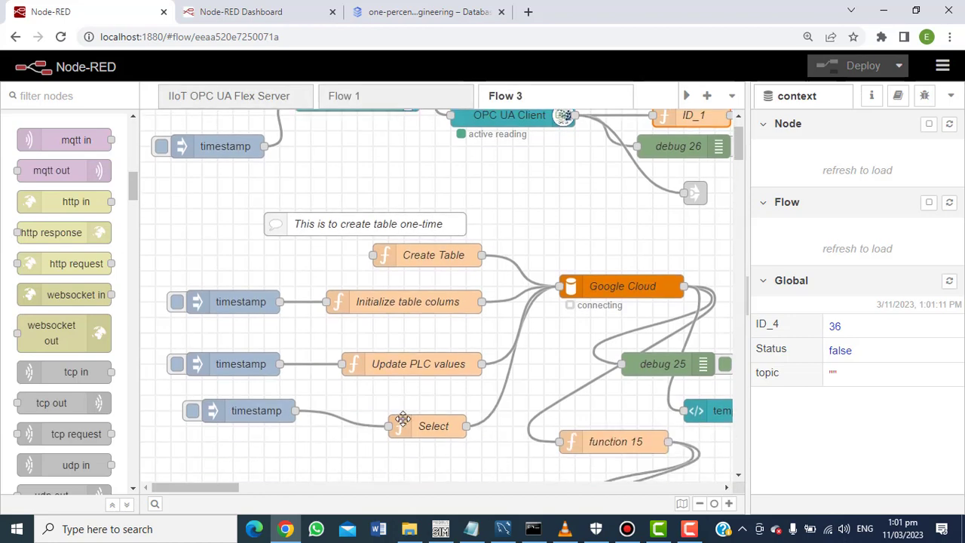
# Examine the full On Message code of the Update PLC values function, including its UPDATE statement, and close it without saving.
pyautogui.click(384, 367)
pyautogui.doubleClick(384, 366)
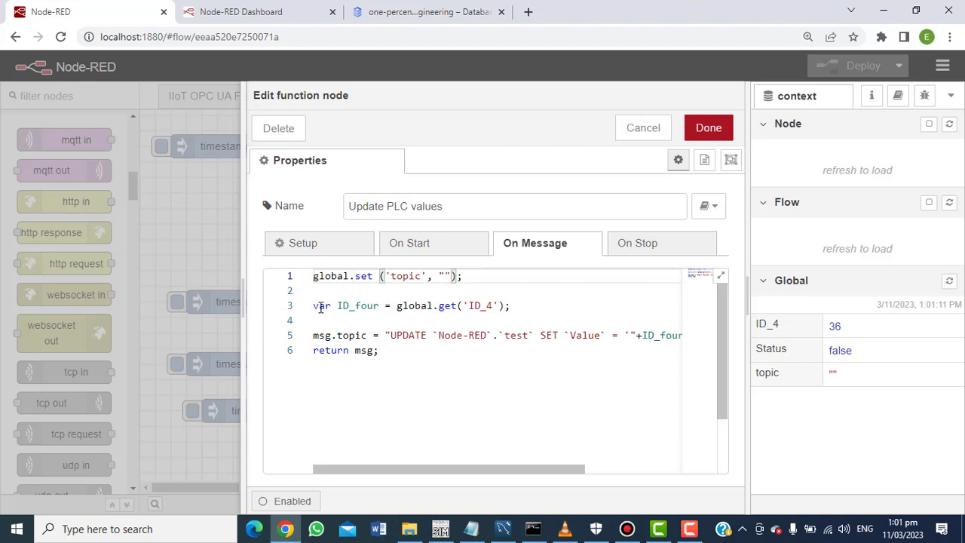
pyautogui.doubleClick(362, 307)
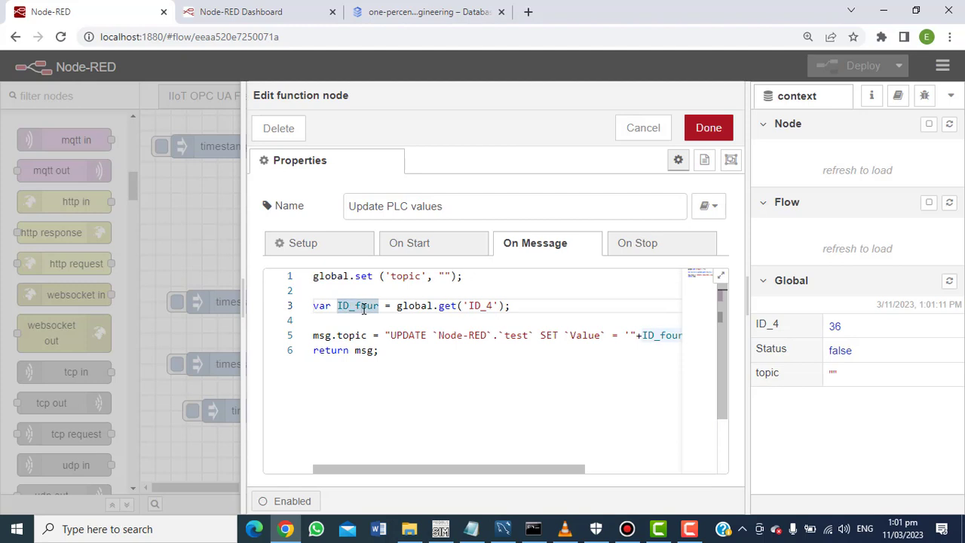
pyautogui.click(483, 307)
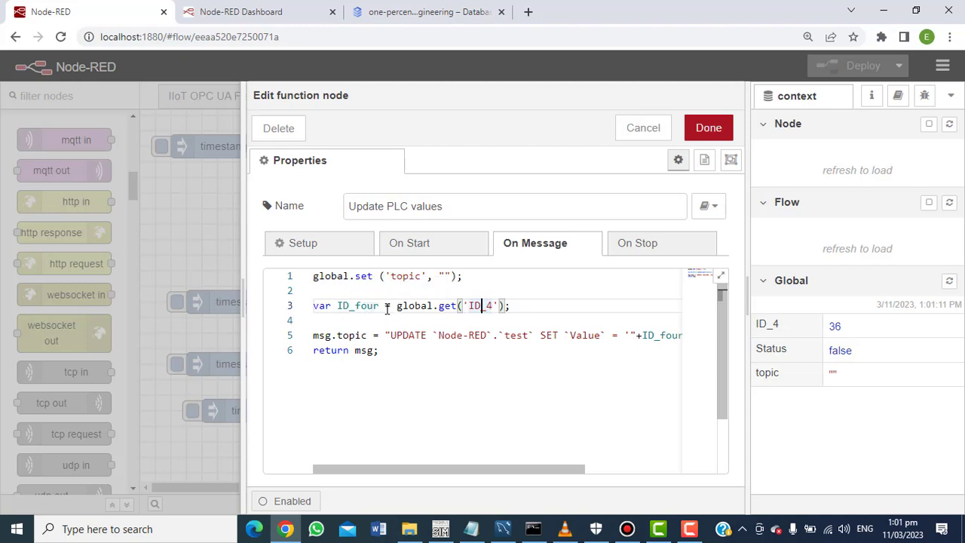
pyautogui.hscroll(1, 368, 307)
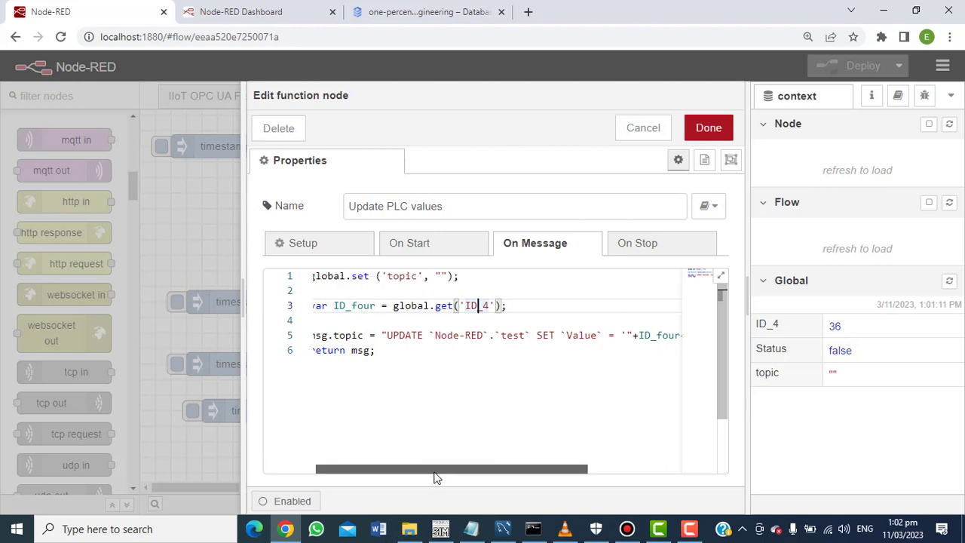
pyautogui.moveTo(435, 476); pyautogui.dragTo(383, 474)
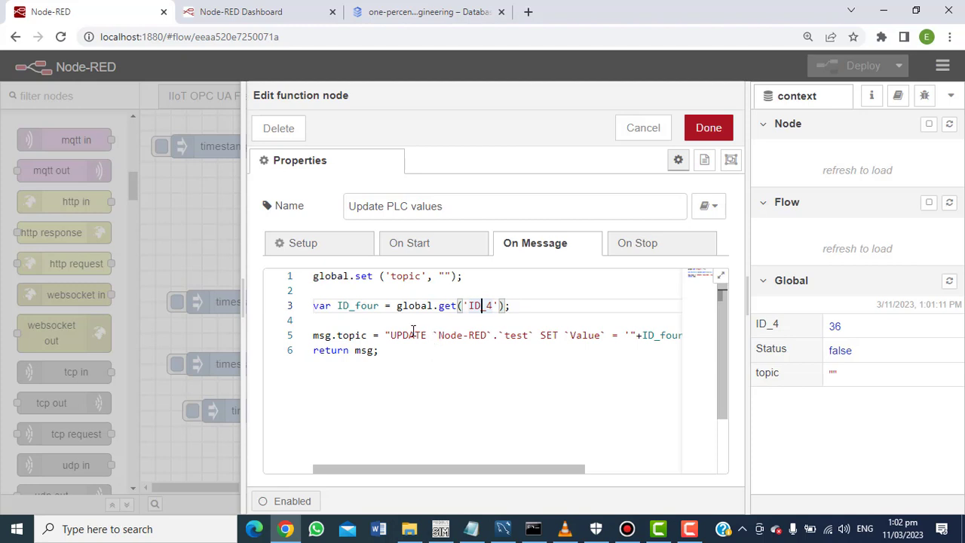
pyautogui.moveTo(437, 473); pyautogui.dragTo(483, 455)
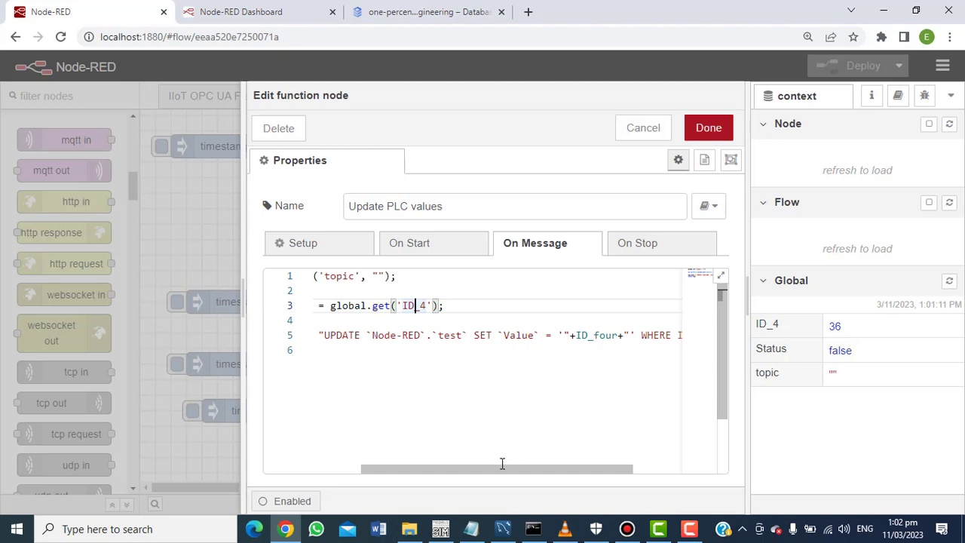
pyautogui.moveTo(502, 463); pyautogui.dragTo(550, 455)
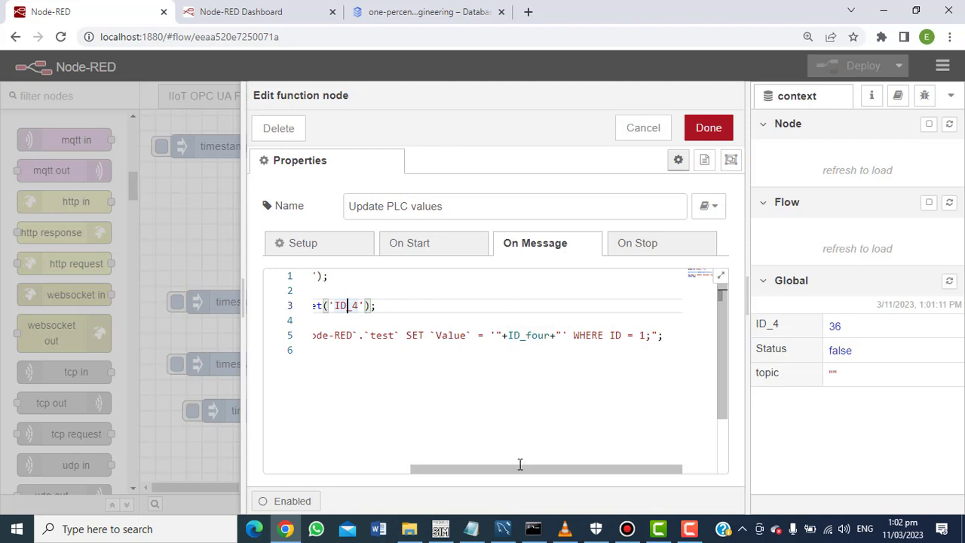
pyautogui.moveTo(521, 469); pyautogui.dragTo(422, 475)
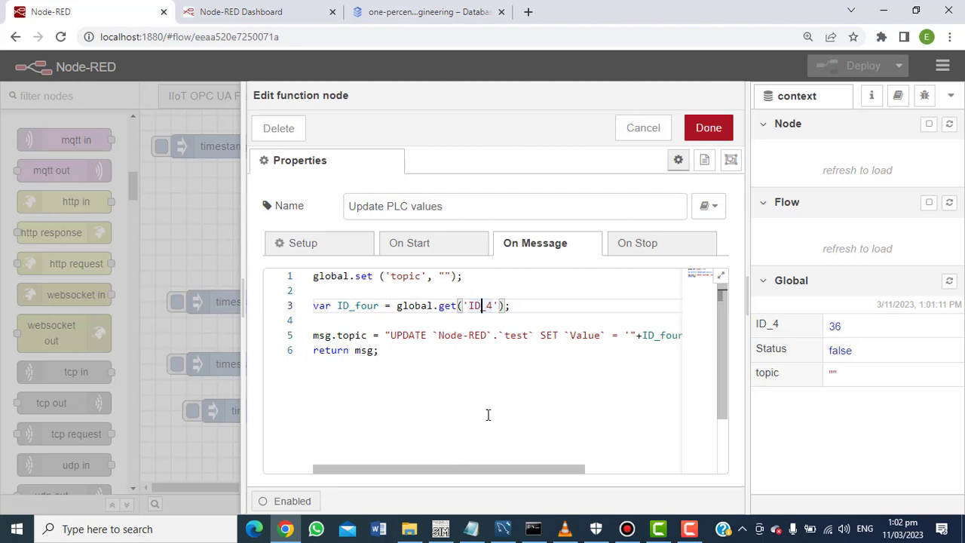
pyautogui.moveTo(485, 467); pyautogui.dragTo(574, 455)
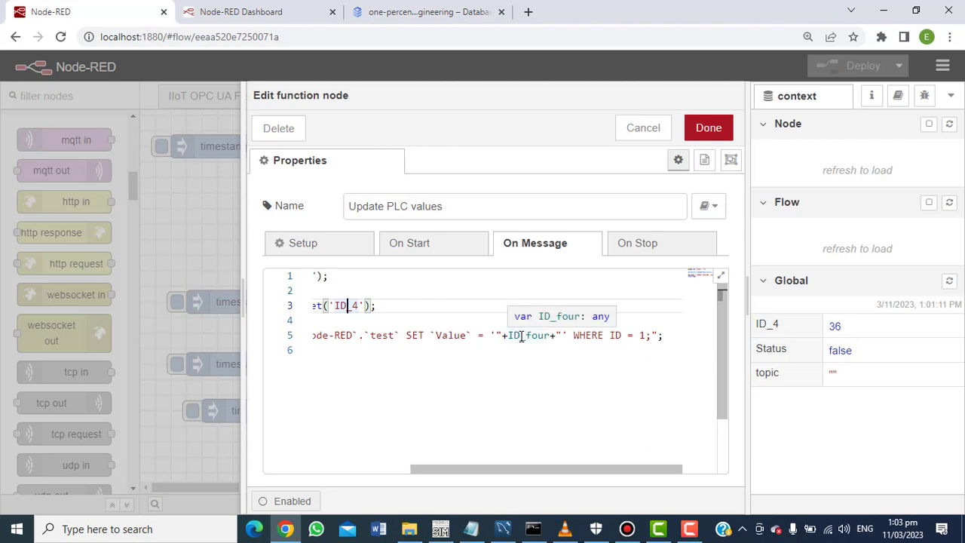
pyautogui.click(643, 127)
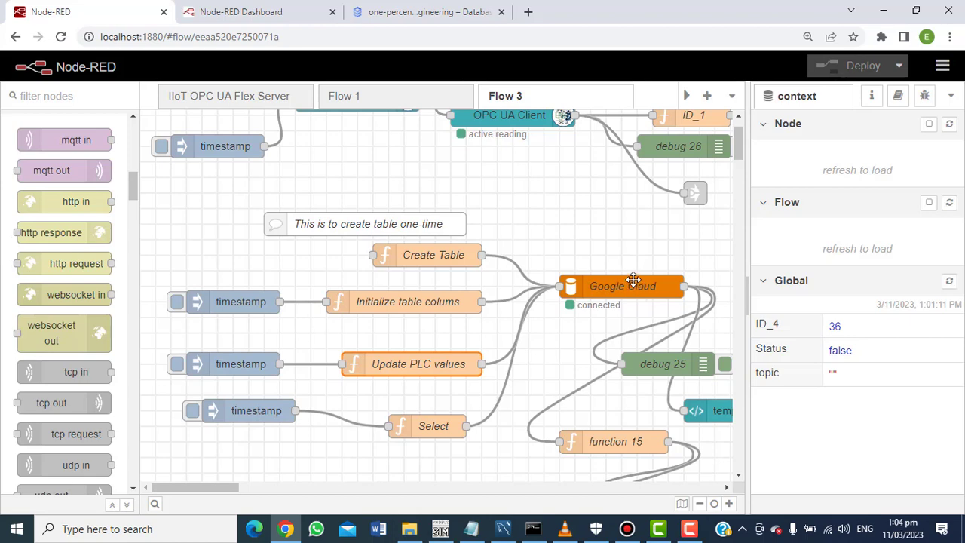
# View the one-percent-engineering databases in Google Cloud, and return to Node-RED to clear all debug messages.
pyautogui.click(433, 11)
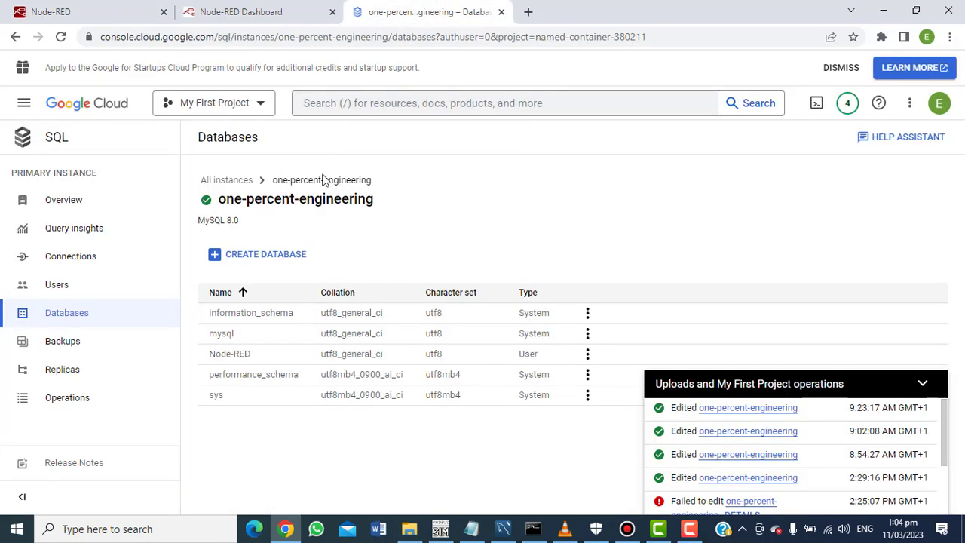
pyautogui.click(94, 8)
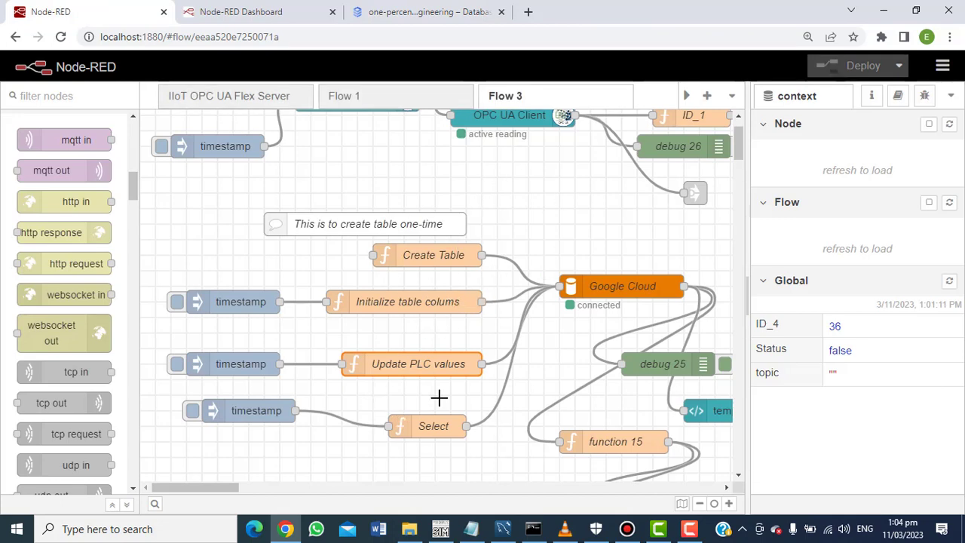
pyautogui.click(951, 98)
pyautogui.click(867, 165)
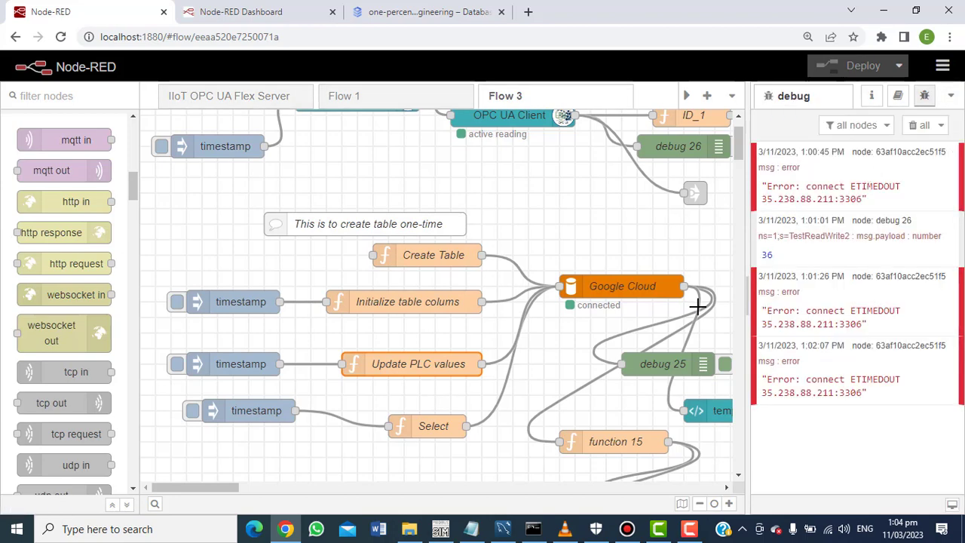
pyautogui.click(921, 125)
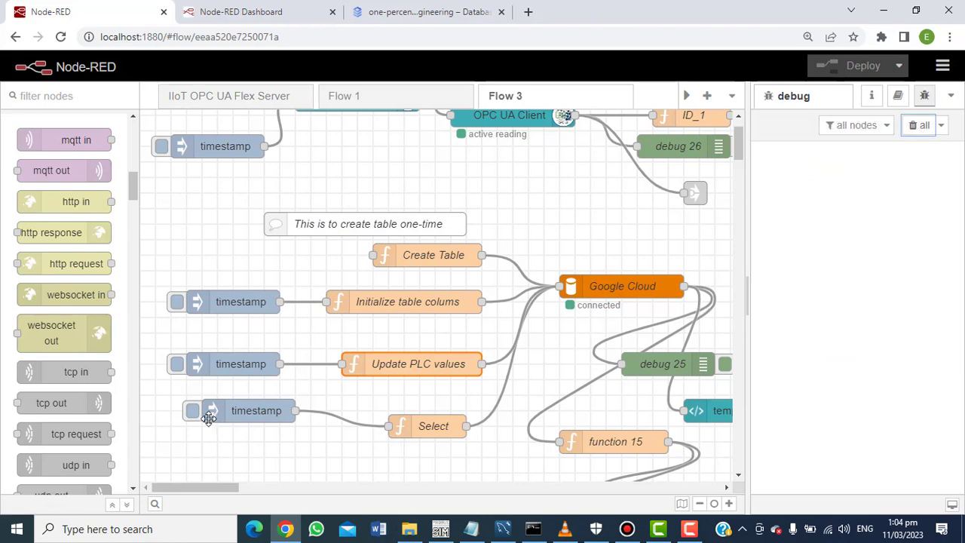
# Review the Select function's SELECT query and its global.set line for topic, and close it without saving.
pyautogui.doubleClick(428, 428)
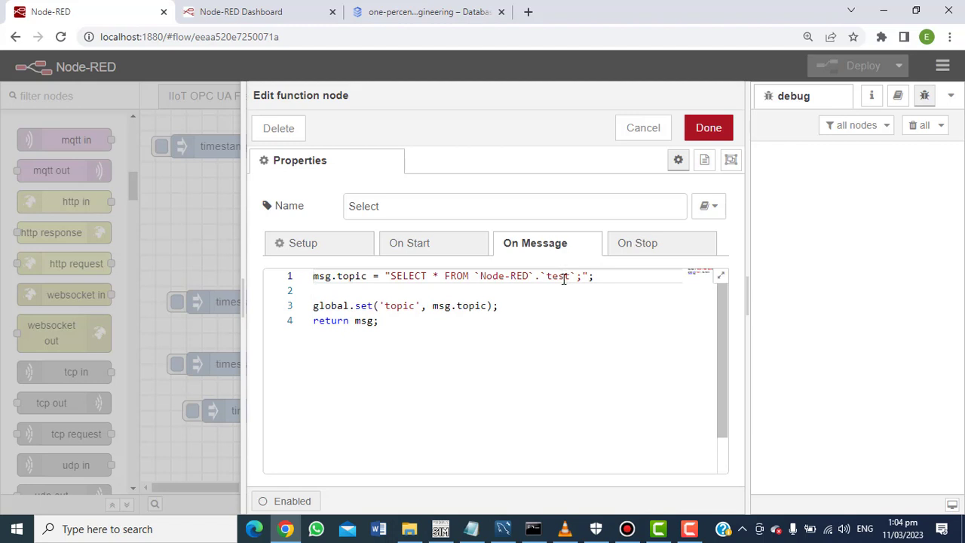
pyautogui.click(508, 305)
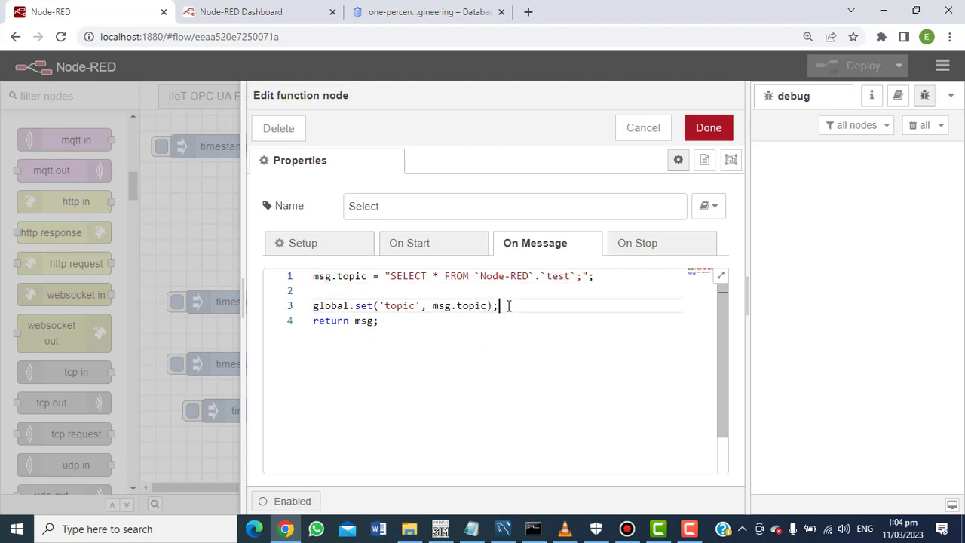
pyautogui.moveTo(508, 305); pyautogui.dragTo(314, 309)
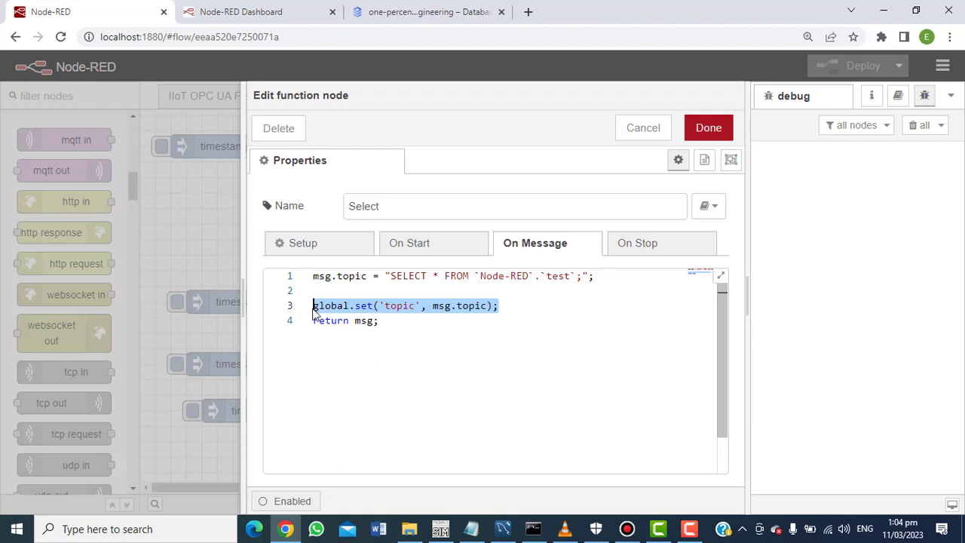
pyautogui.click(640, 136)
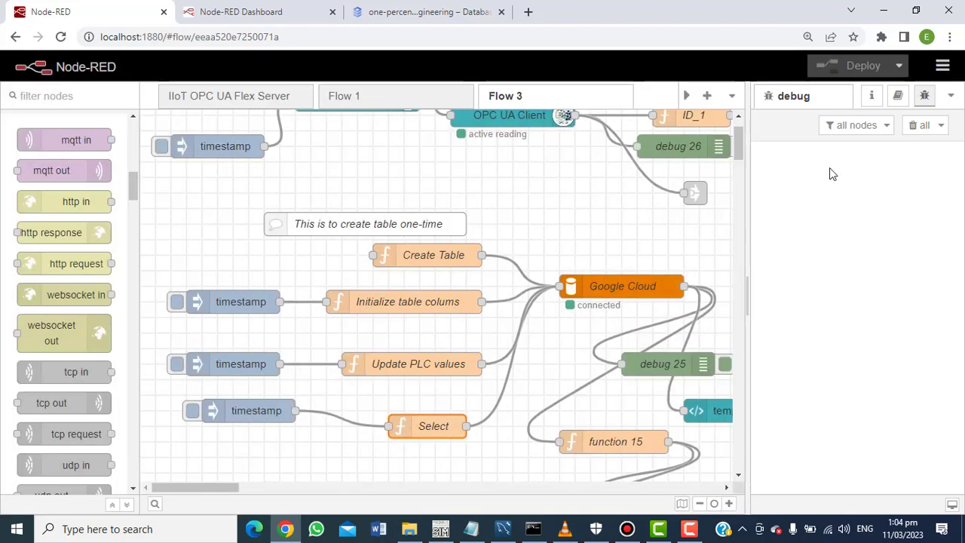
# Switch to ModSim32, write the value 98 to holding register 40002, and minimize the simulator.
pyautogui.click(739, 481)
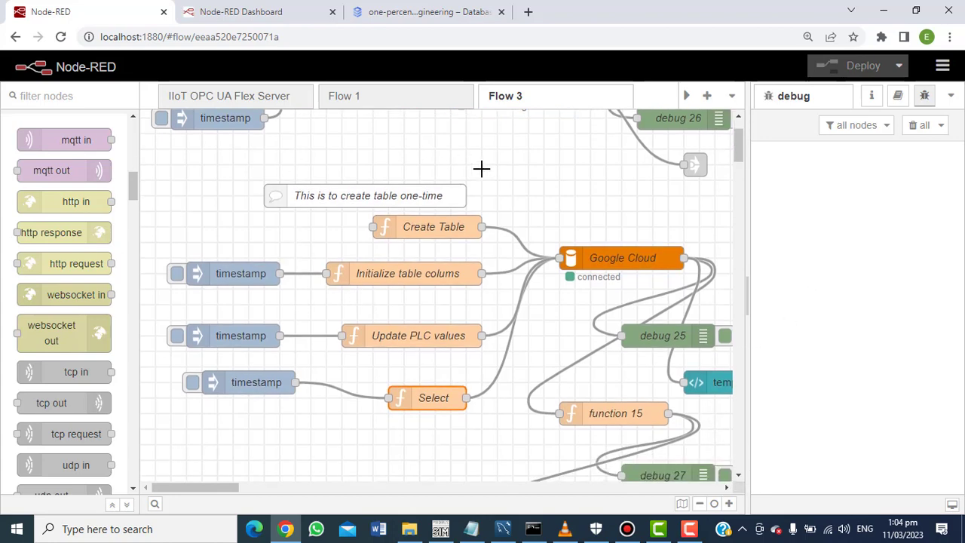
pyautogui.click(441, 529)
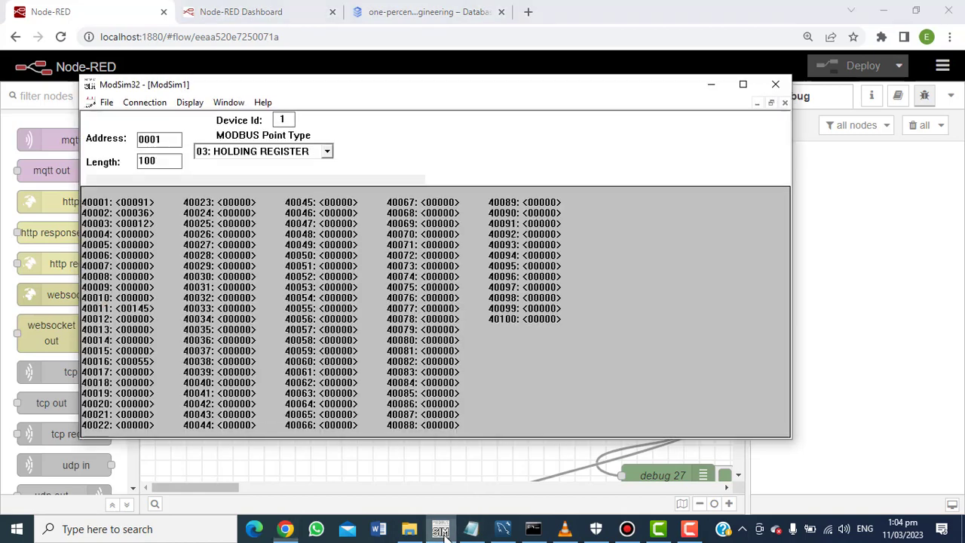
pyautogui.doubleClick(141, 218)
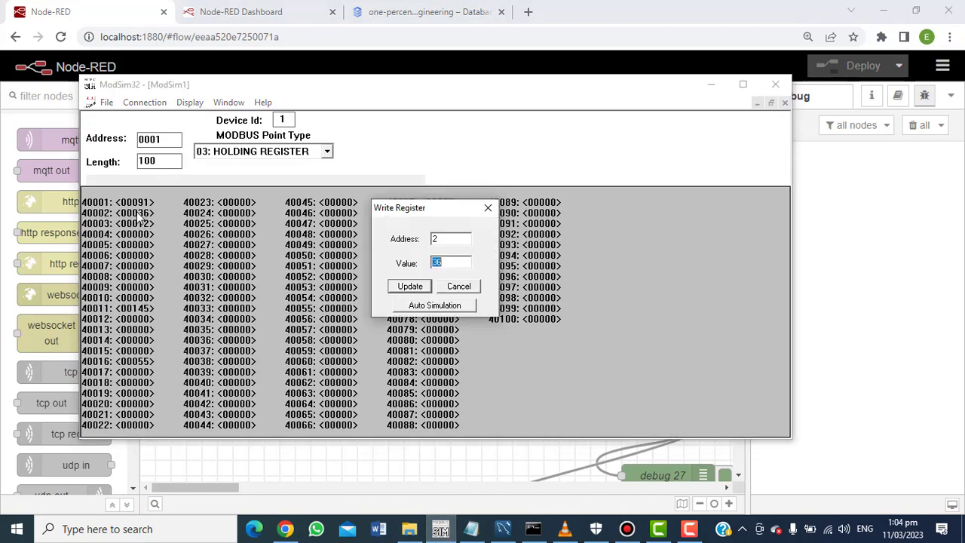
pyautogui.write('18')
pyautogui.press('Return')
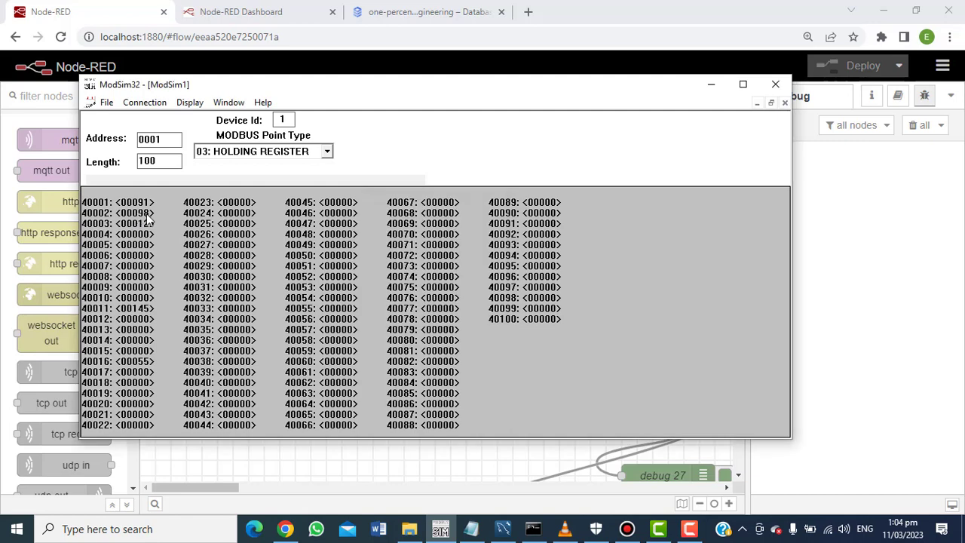
pyautogui.click(711, 85)
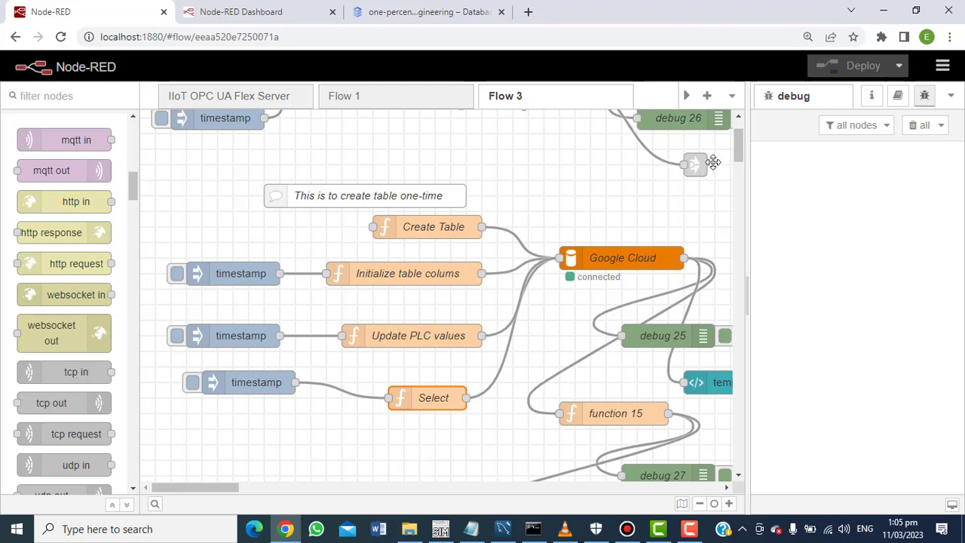
# Inject the timestamp feeding the OPC UA Item node, and review the ID_1 function's code without changing it.
pyautogui.moveTo(737, 132); pyautogui.dragTo(736, 123)
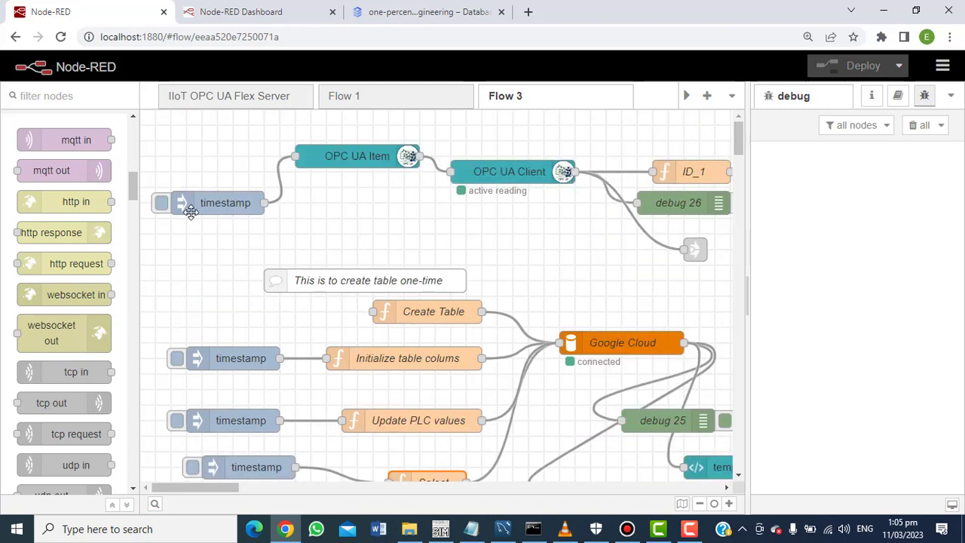
pyautogui.click(160, 206)
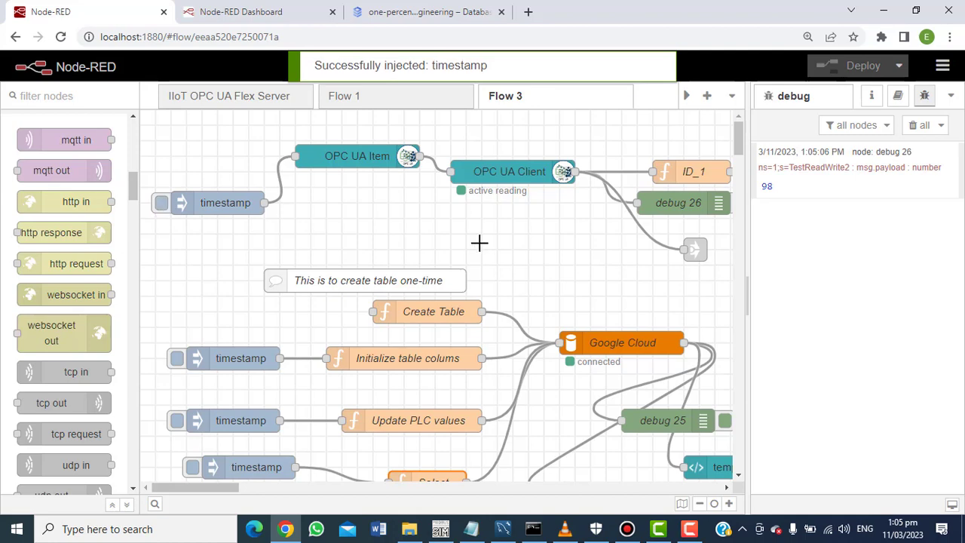
pyautogui.doubleClick(709, 170)
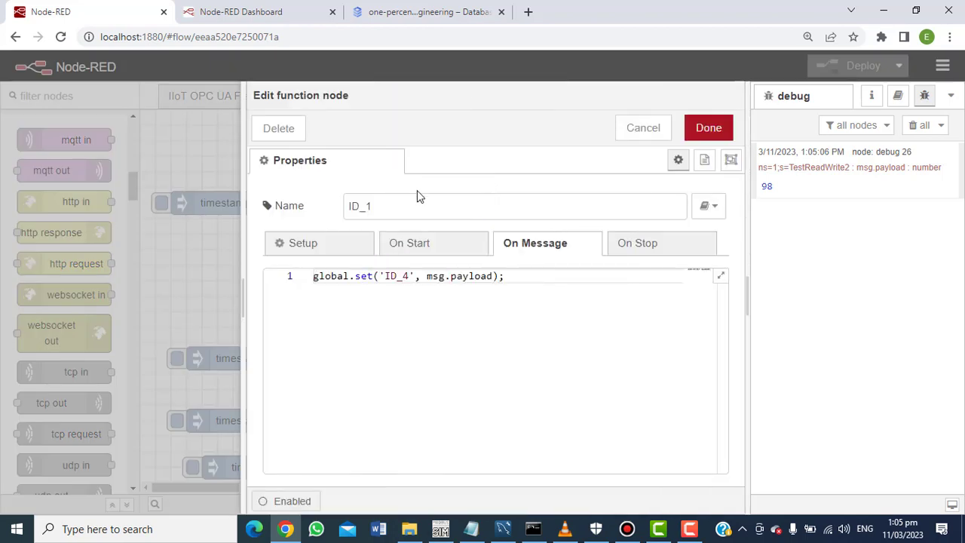
pyautogui.click(626, 132)
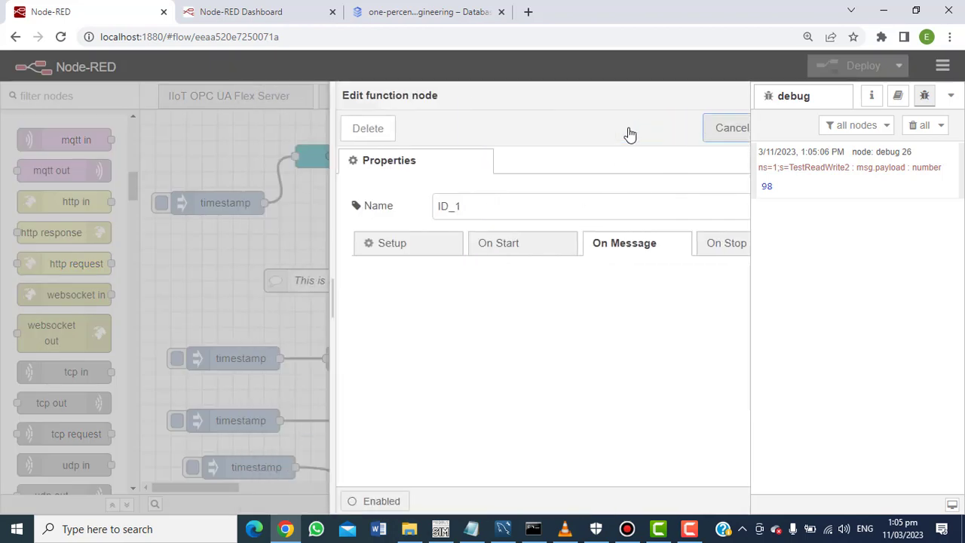
# Show the context data and refresh the Global values to check ID_4.
pyautogui.click(950, 97)
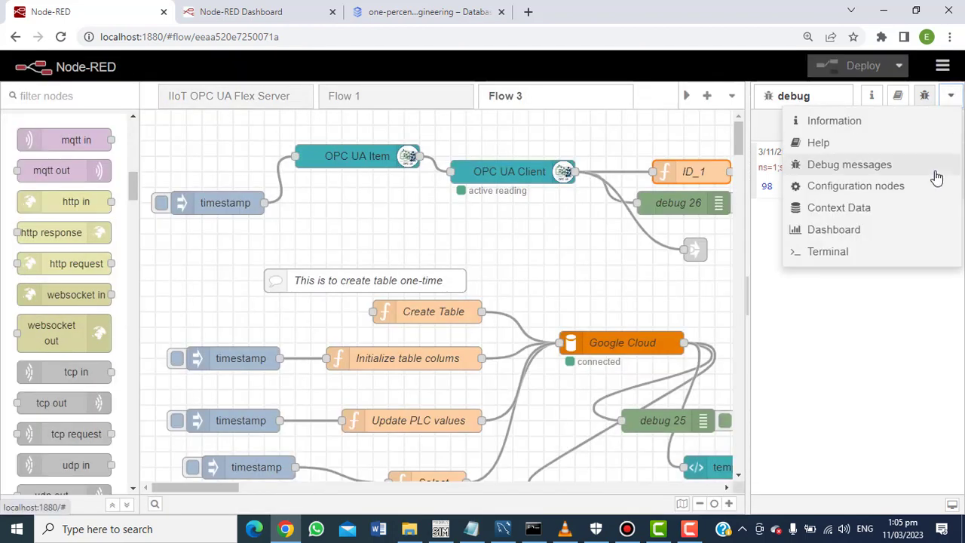
pyautogui.click(885, 210)
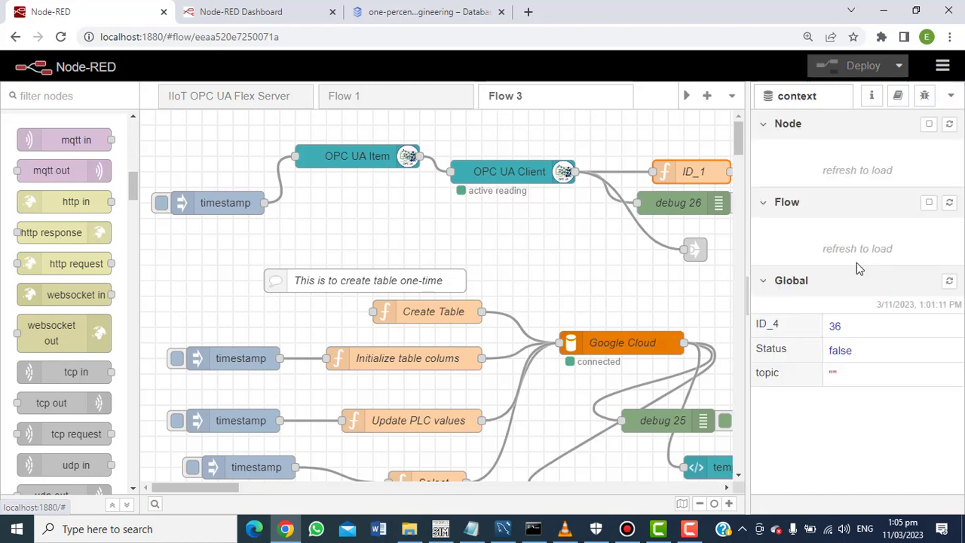
pyautogui.click(949, 280)
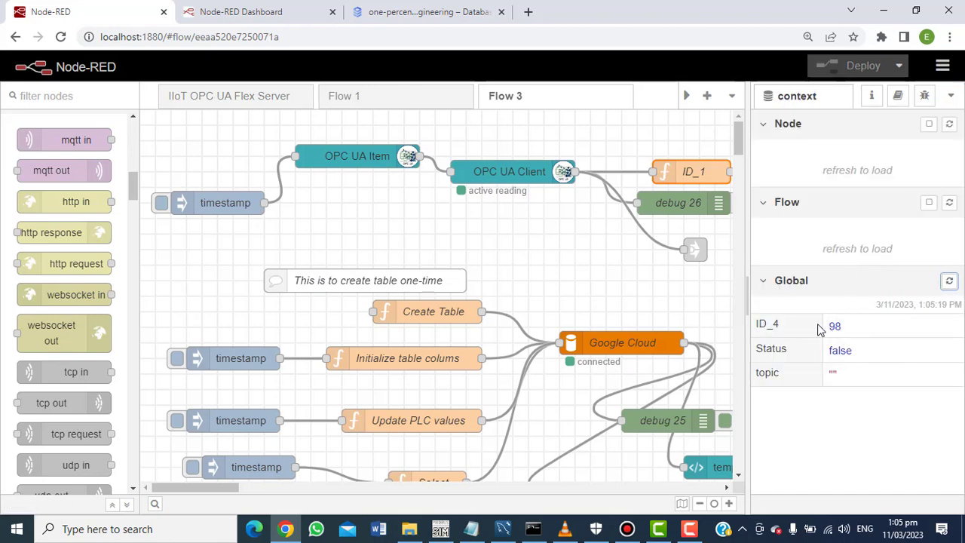
# Show the debug messages, inject the timestamp feeding the Initialize table colums function, and clear all debug messages.
pyautogui.click(953, 96)
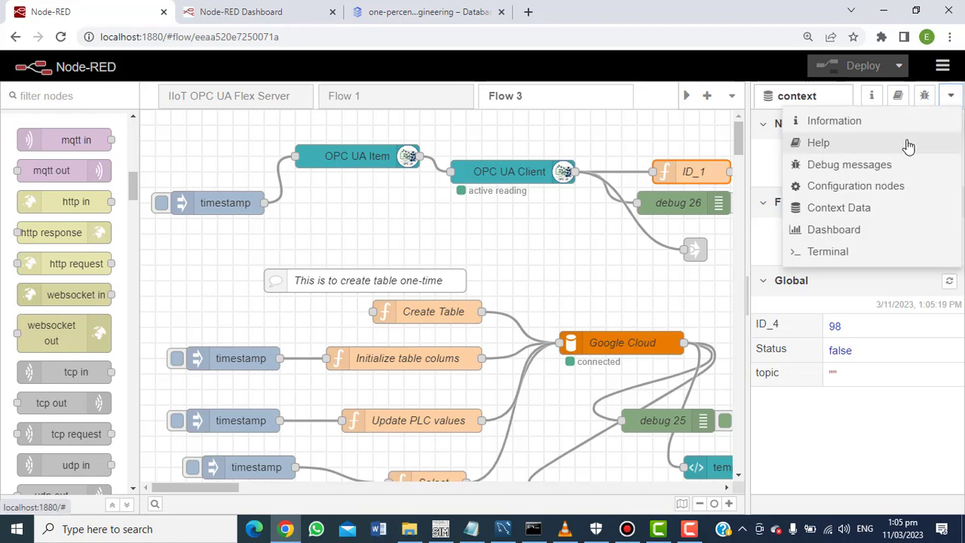
pyautogui.click(821, 165)
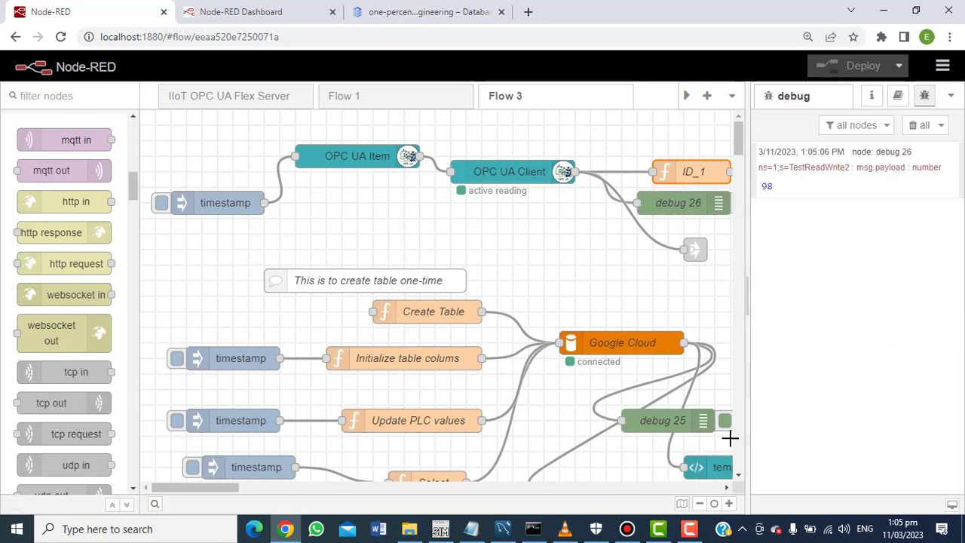
pyautogui.click(738, 476)
pyautogui.click(738, 476)
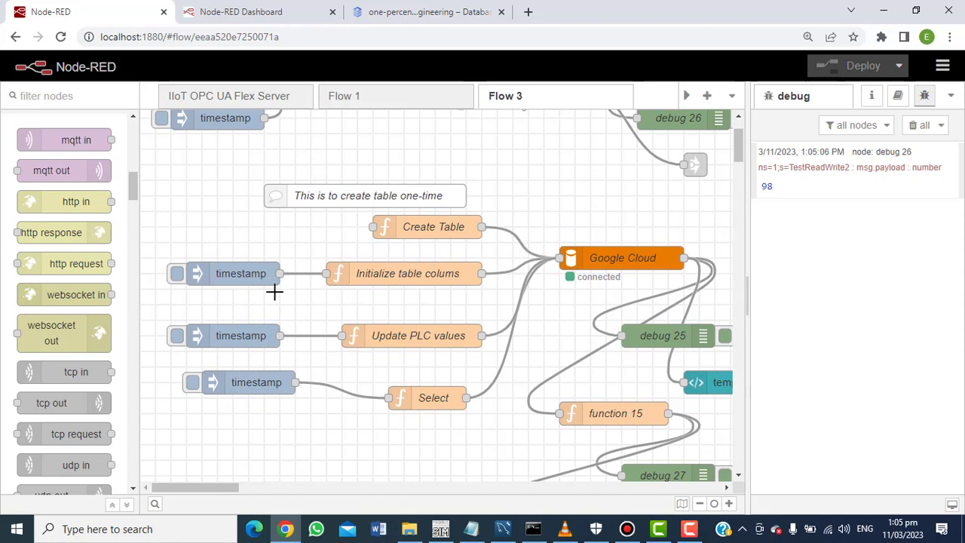
pyautogui.click(175, 273)
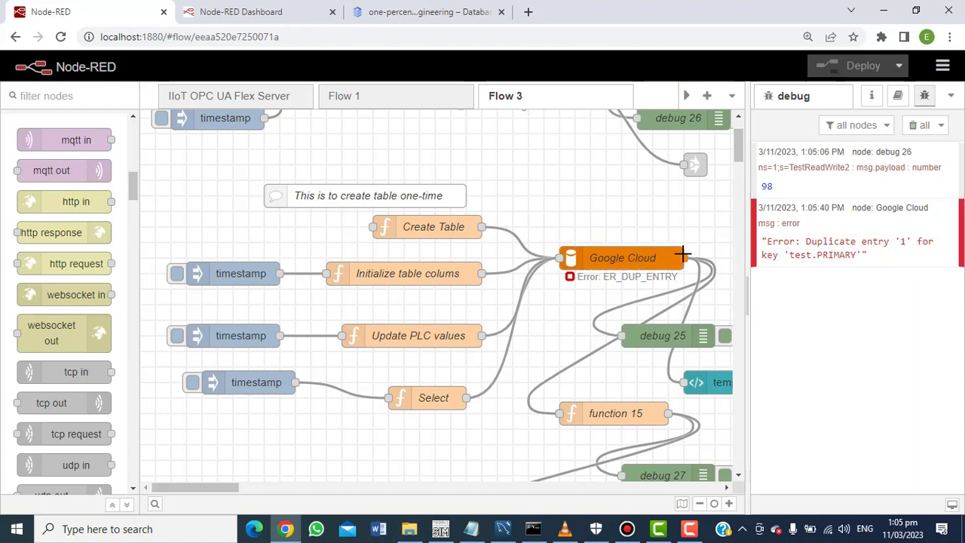
pyautogui.click(921, 126)
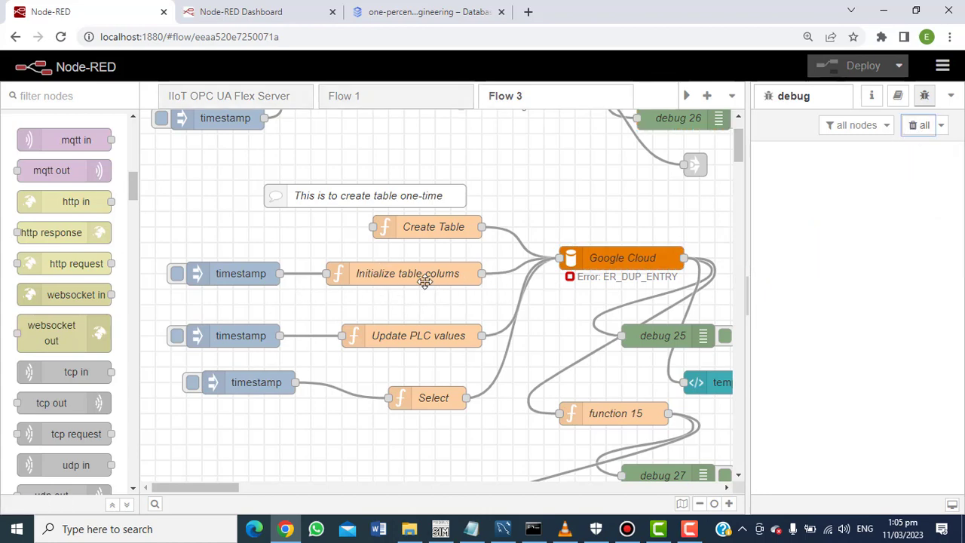
# Review the full code of the Update PLC values function, including its UPDATE query, without changing it.
pyautogui.doubleClick(396, 335)
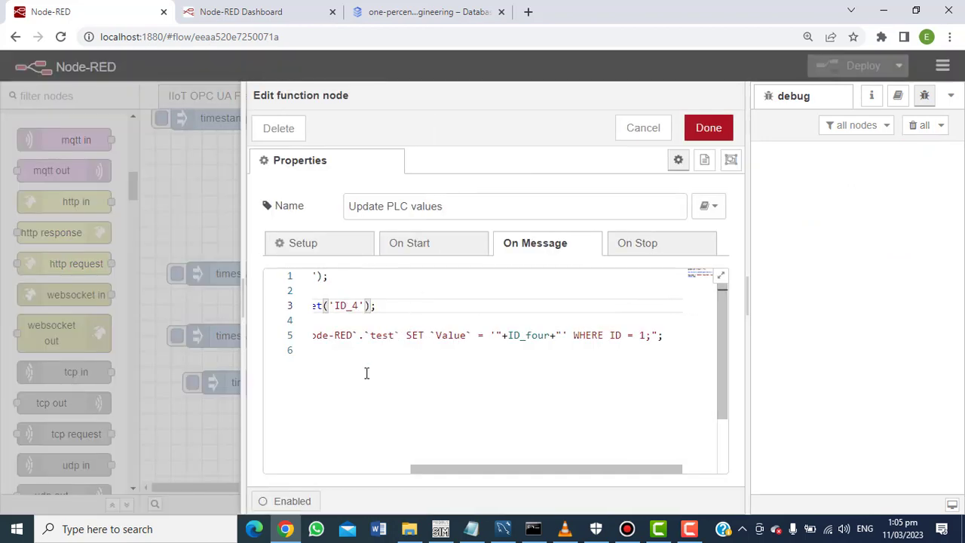
pyautogui.moveTo(460, 470); pyautogui.dragTo(309, 474)
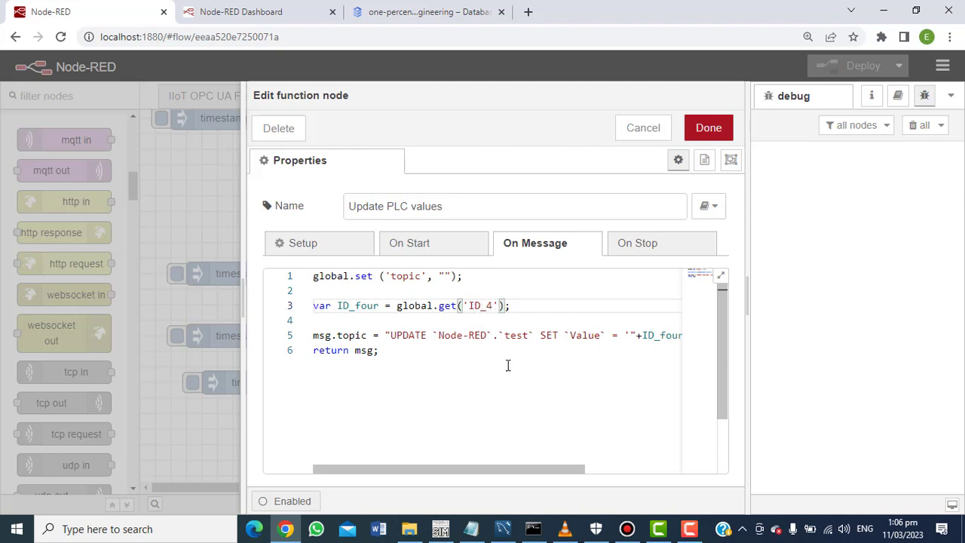
pyautogui.click(643, 130)
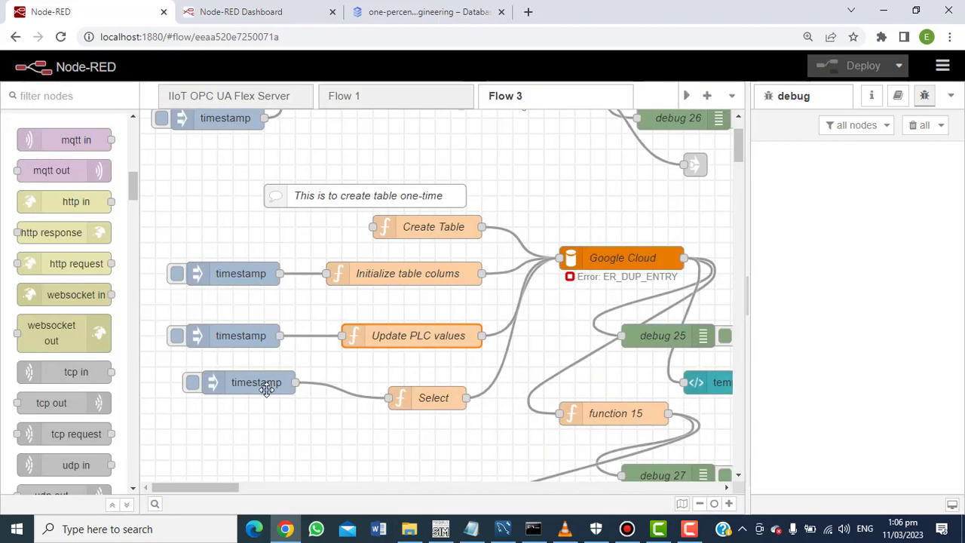
# Inject the timestamps feeding the Update PLC values and Select functions, and expand the returned table row in the debug messages.
pyautogui.click(177, 338)
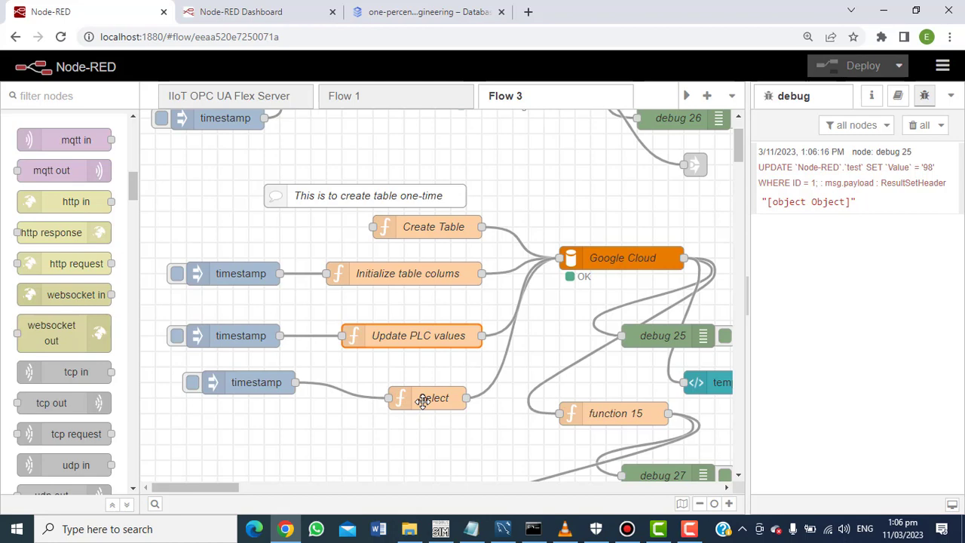
pyautogui.click(193, 385)
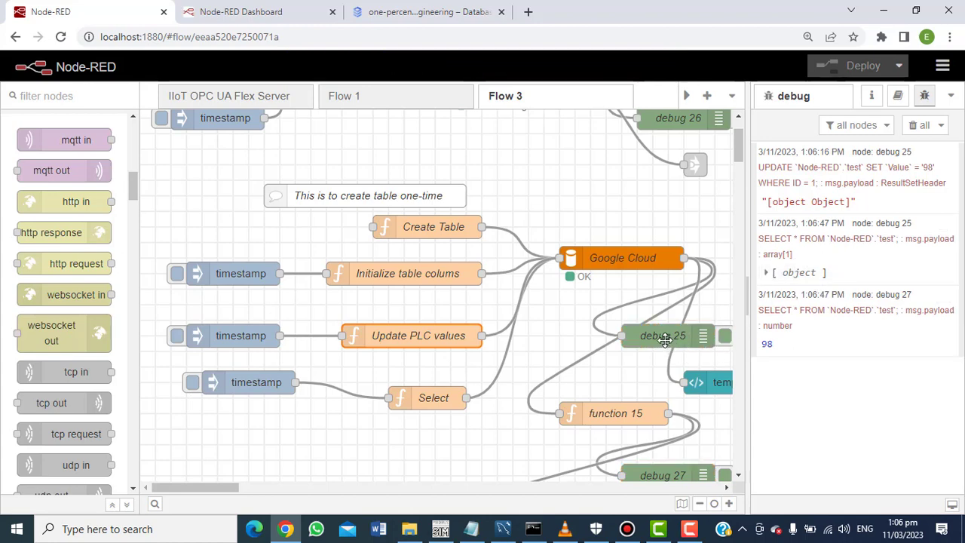
pyautogui.click(766, 276)
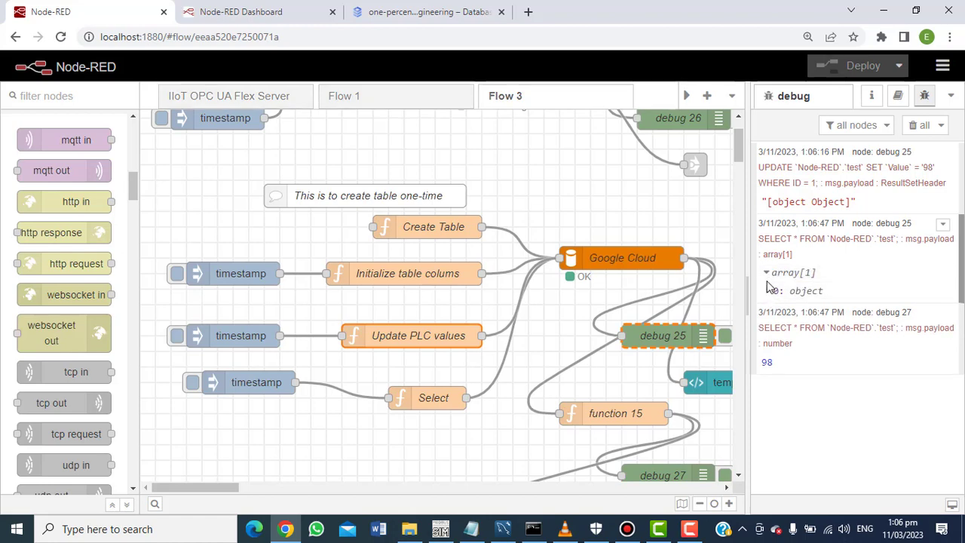
pyautogui.click(768, 291)
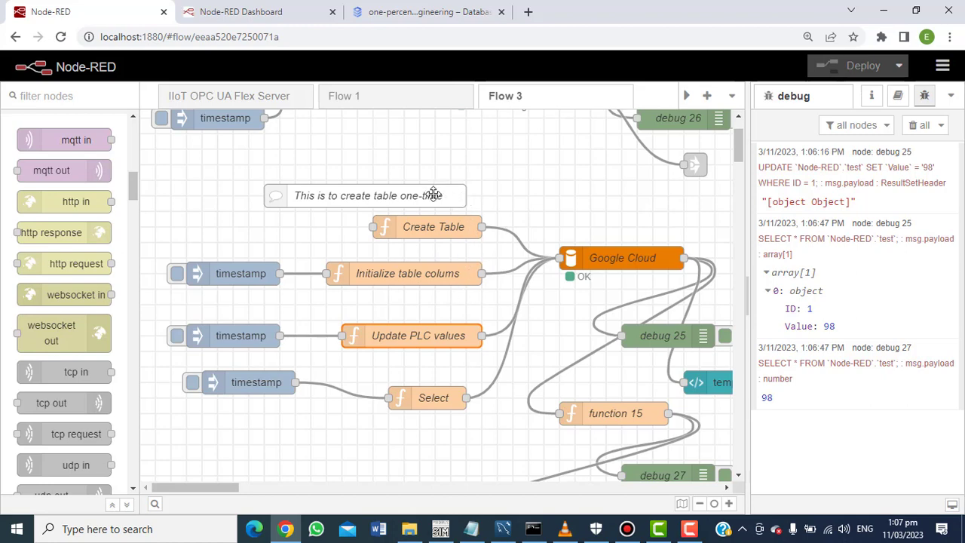
# Look through the flows and check the settings of the OPC UA Client after function 4 in IIoT OPC UA Flex Server.
pyautogui.click(270, 98)
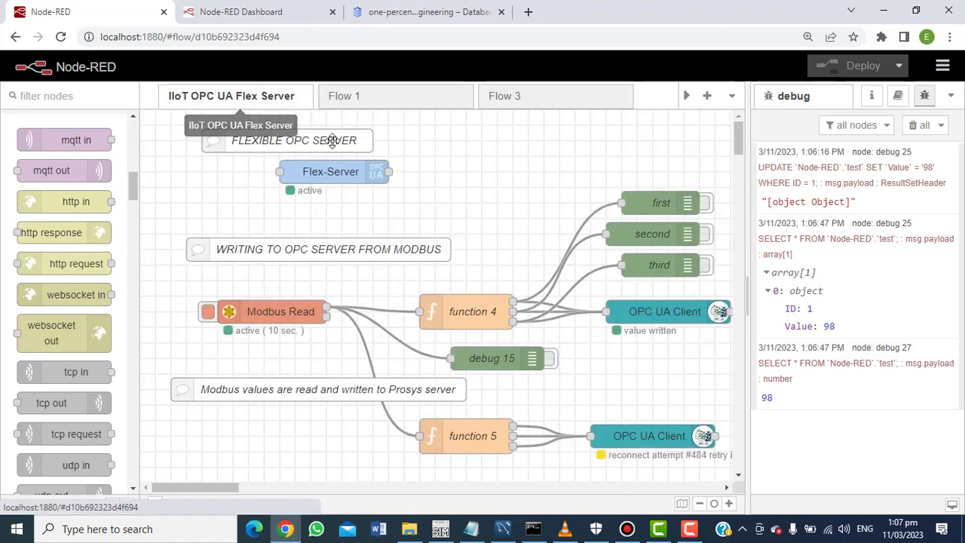
pyautogui.click(360, 100)
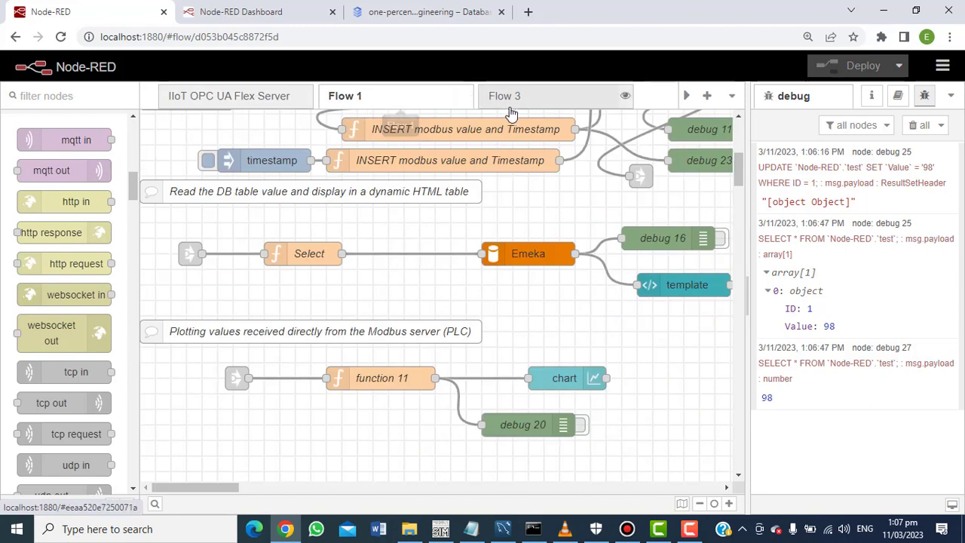
pyautogui.click(509, 99)
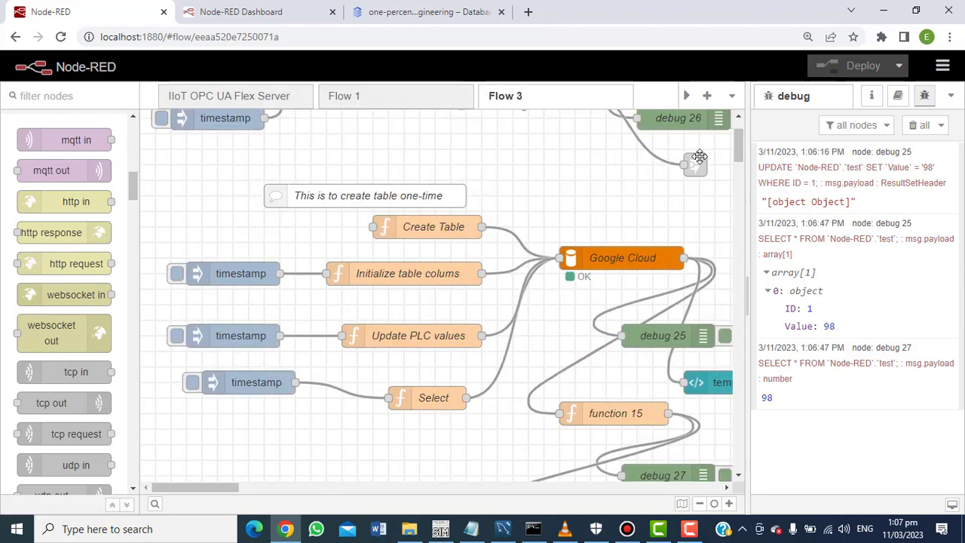
pyautogui.scroll(1, 737, 149)
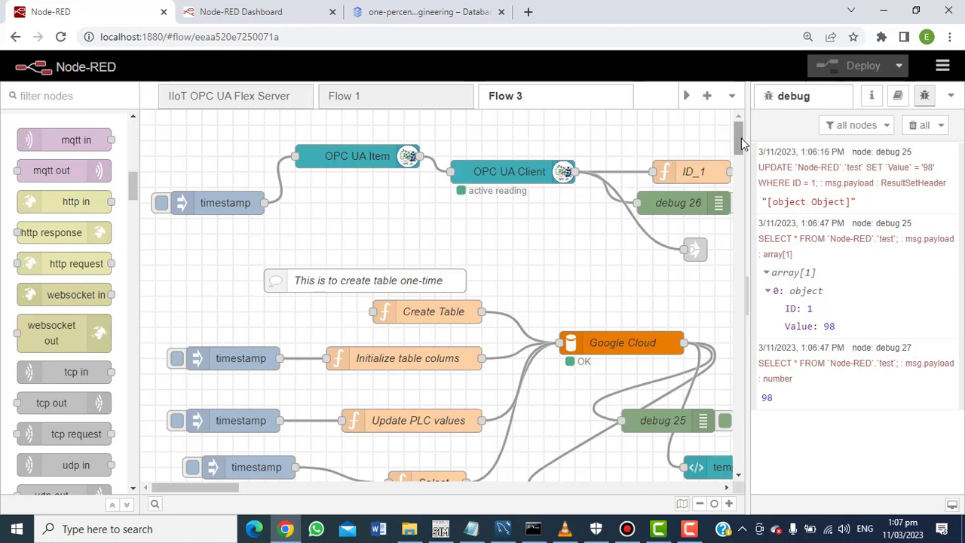
pyautogui.click(415, 110)
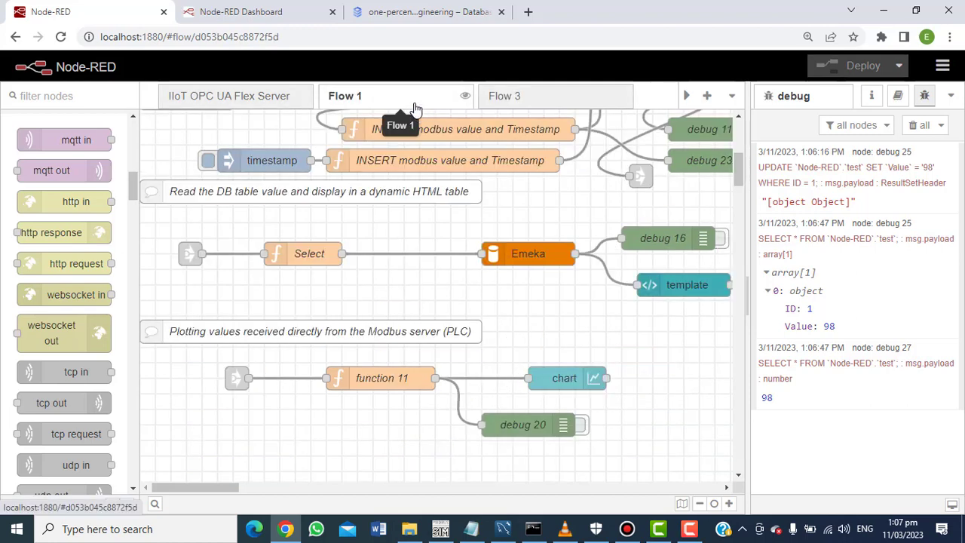
pyautogui.click(282, 101)
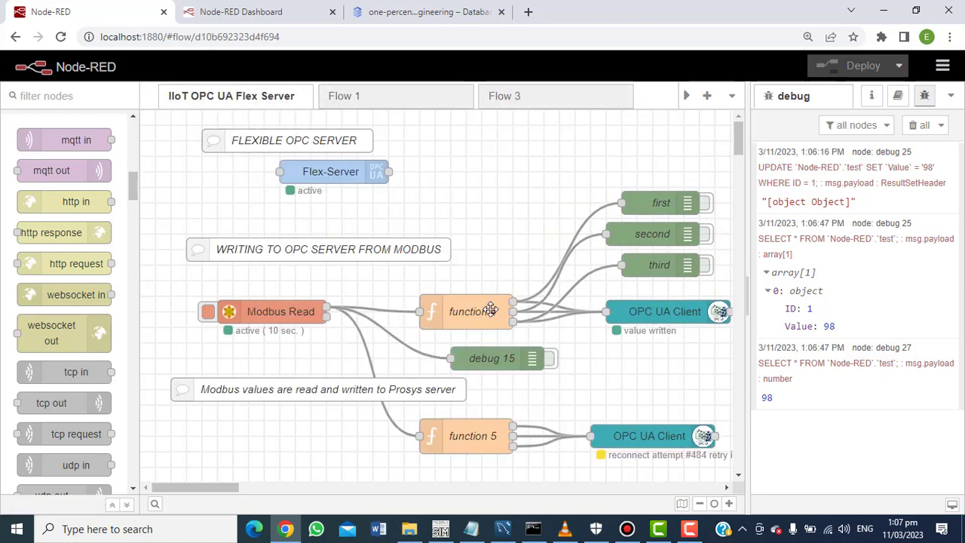
pyautogui.doubleClick(649, 311)
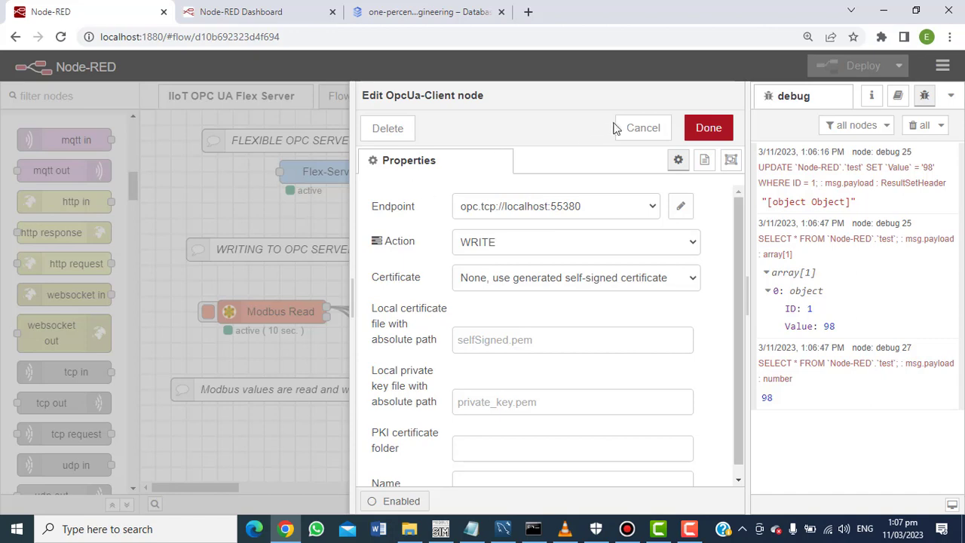
pyautogui.click(641, 127)
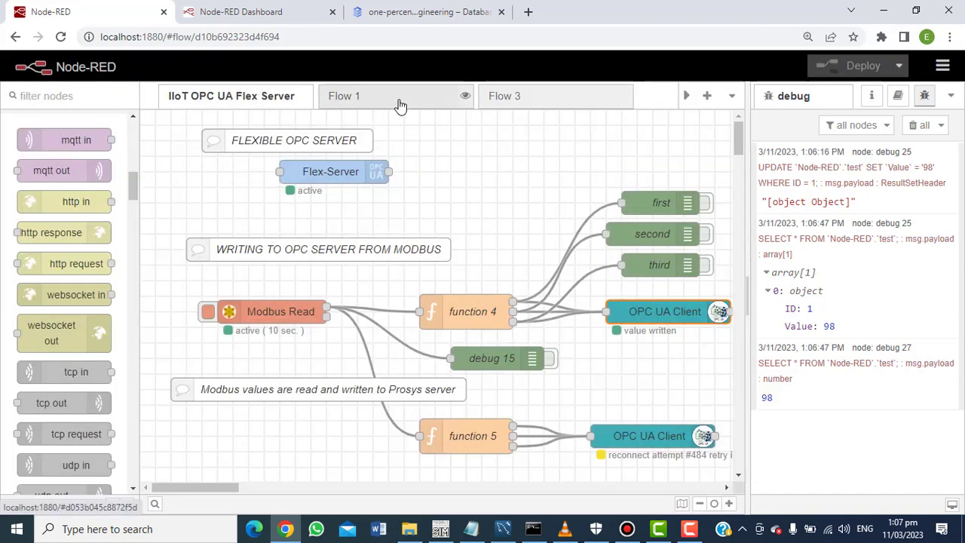
# Show Flow 3 and inspect the settings of its OPC UA Client and OPC UA Item nodes without changing them.
pyautogui.click(505, 94)
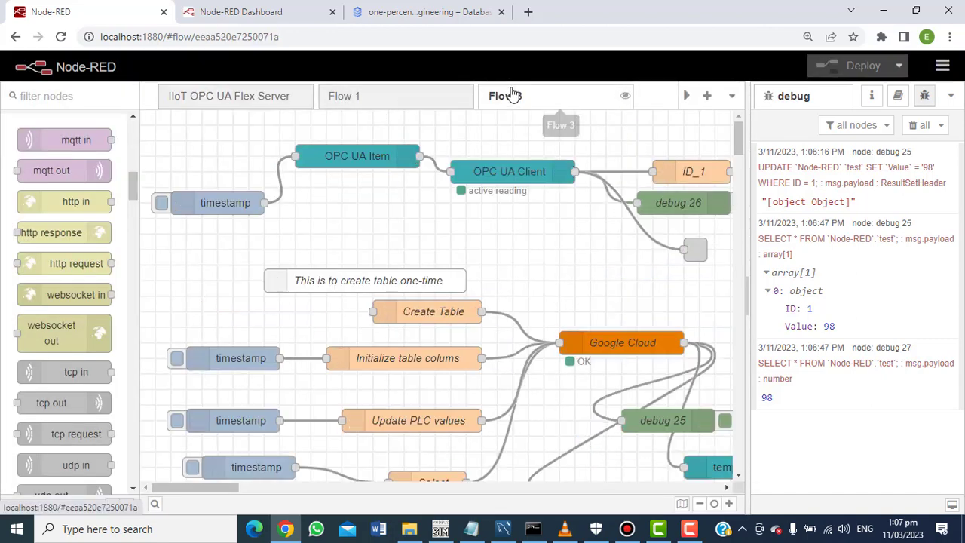
pyautogui.doubleClick(515, 181)
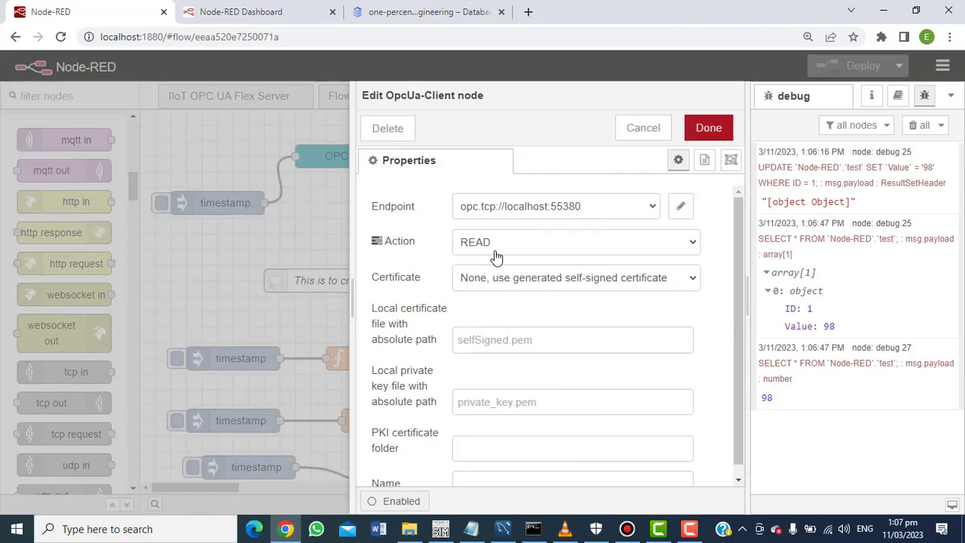
pyautogui.click(637, 130)
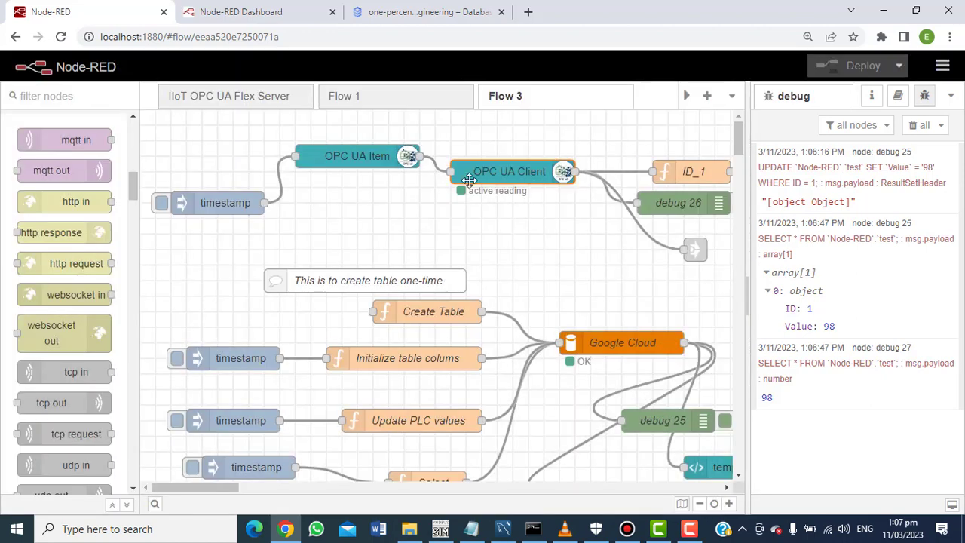
pyautogui.doubleClick(373, 156)
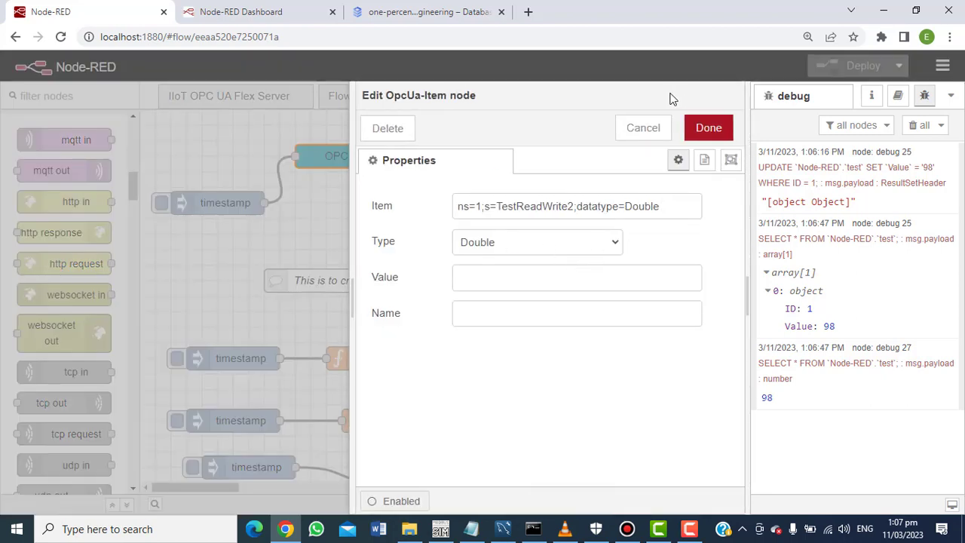
pyautogui.click(642, 126)
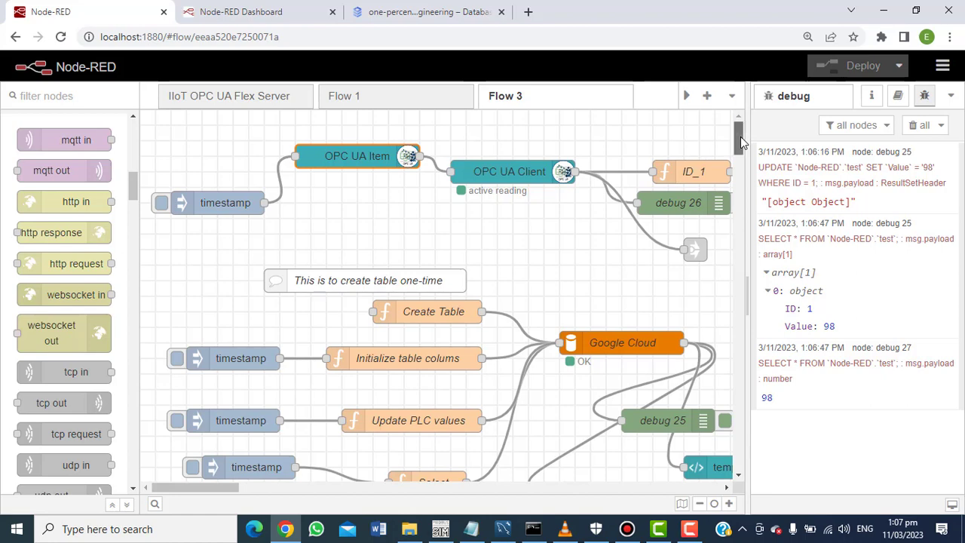
# Recheck the global variable read by the Update PLC values function, leaving its code as is.
pyautogui.scroll(-3, 741, 142)
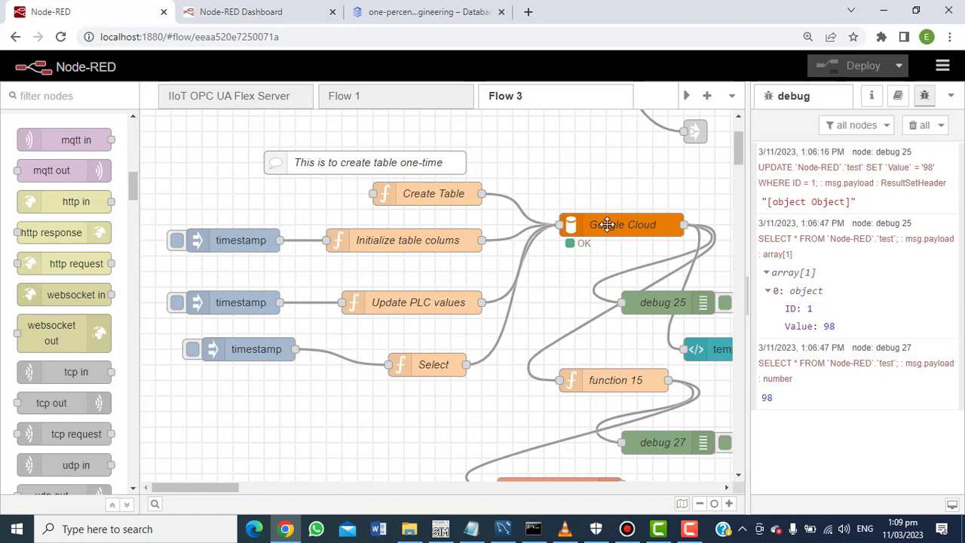
pyautogui.doubleClick(435, 304)
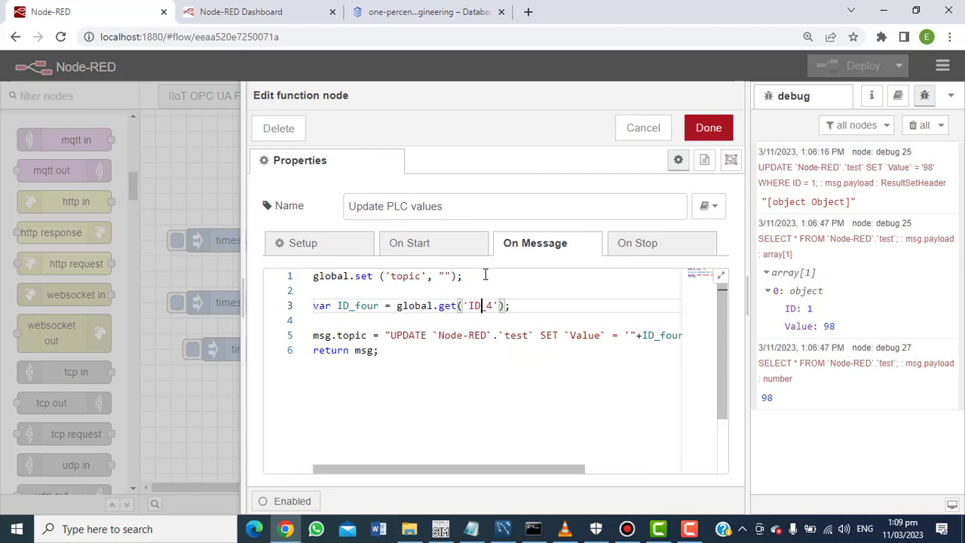
pyautogui.click(649, 127)
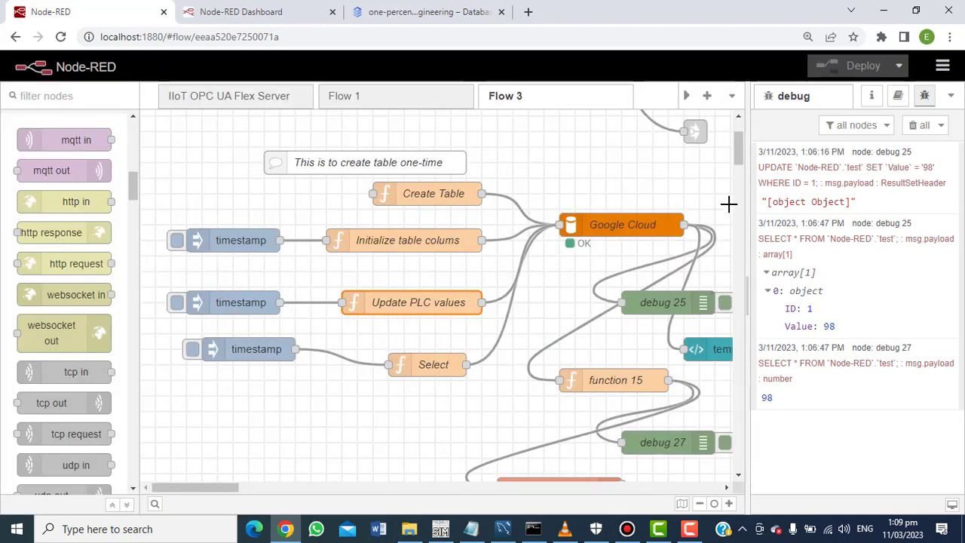
# Move the template node connected to the Google Cloud node slightly to the right in Flow 3.
pyautogui.scroll(-2, 739, 154)
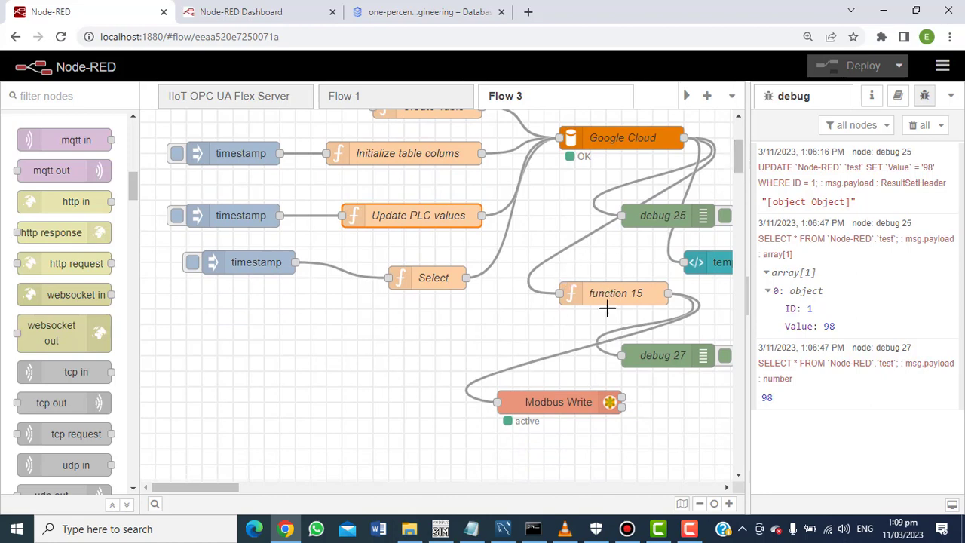
pyautogui.click(728, 488)
pyautogui.click(728, 488)
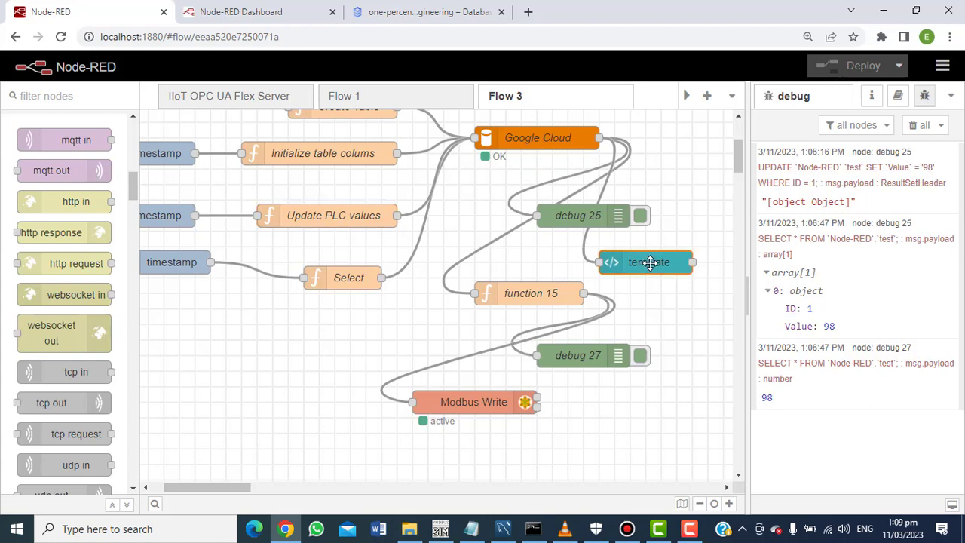
pyautogui.moveTo(649, 262); pyautogui.dragTo(665, 263)
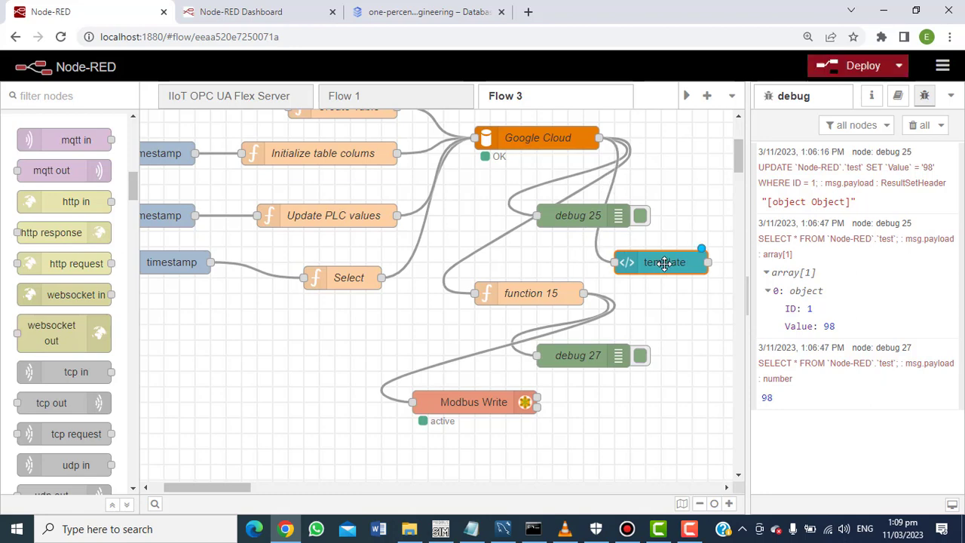
# Review the template node's HTML table code without changing it, and check the Home_3 table on the Node-RED Dashboard.
pyautogui.doubleClick(664, 262)
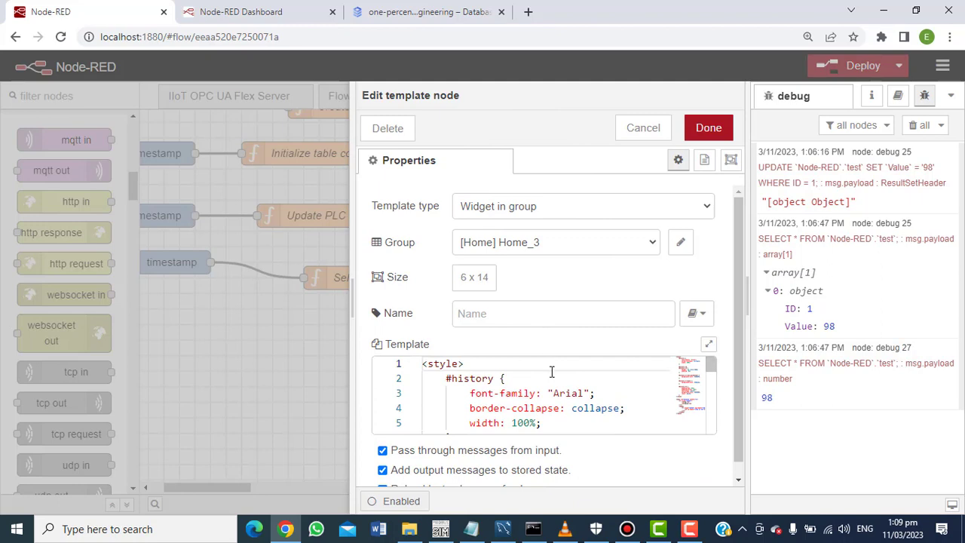
pyautogui.click(544, 391)
pyautogui.press('Down')
pyautogui.press('Down')
pyautogui.press('Down')
pyautogui.press('Down')
pyautogui.press('Down')
pyautogui.press('Down')
pyautogui.press('Down')
pyautogui.press('Down')
pyautogui.press('Down')
pyautogui.press('Down')
pyautogui.press('Down')
pyautogui.press('Down')
pyautogui.press('Down')
pyautogui.press('Down')
pyautogui.press('Down')
pyautogui.press('Down')
pyautogui.press('Down')
pyautogui.press('Down')
pyautogui.press('Down')
pyautogui.press('Down')
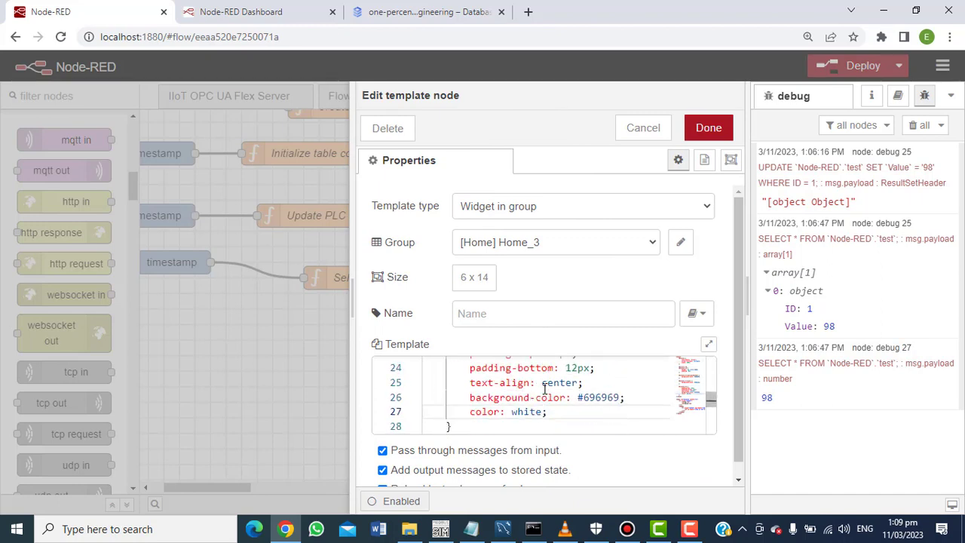
pyautogui.press('Down')
pyautogui.press('Down')
pyautogui.press('Down')
pyautogui.press('Down')
pyautogui.press('Down')
pyautogui.press('Down')
pyautogui.press('Down')
pyautogui.press('Down')
pyautogui.press('Down')
pyautogui.press('Down')
pyautogui.press('Down')
pyautogui.press('Down')
pyautogui.press('Down')
pyautogui.press('Down')
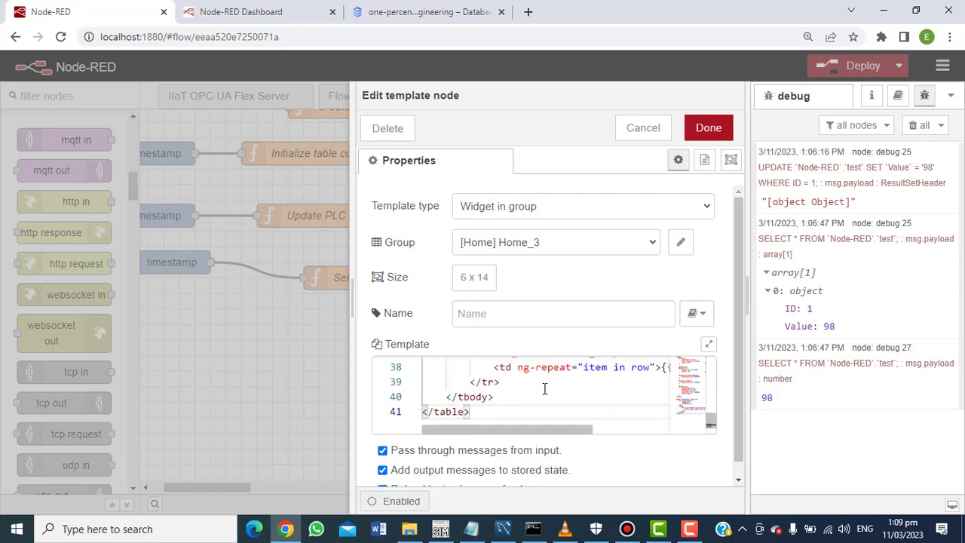
pyautogui.press('Up')
pyautogui.press('Up')
pyautogui.press('Up')
pyautogui.press('Up')
pyautogui.press('Up')
pyautogui.press('Up')
pyautogui.press('Up')
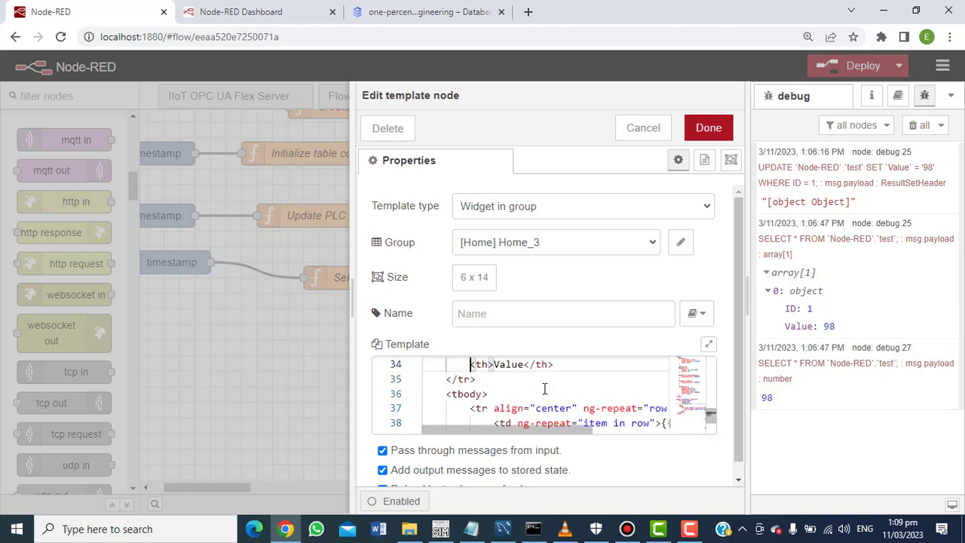
pyautogui.press('Up')
pyautogui.press('Up')
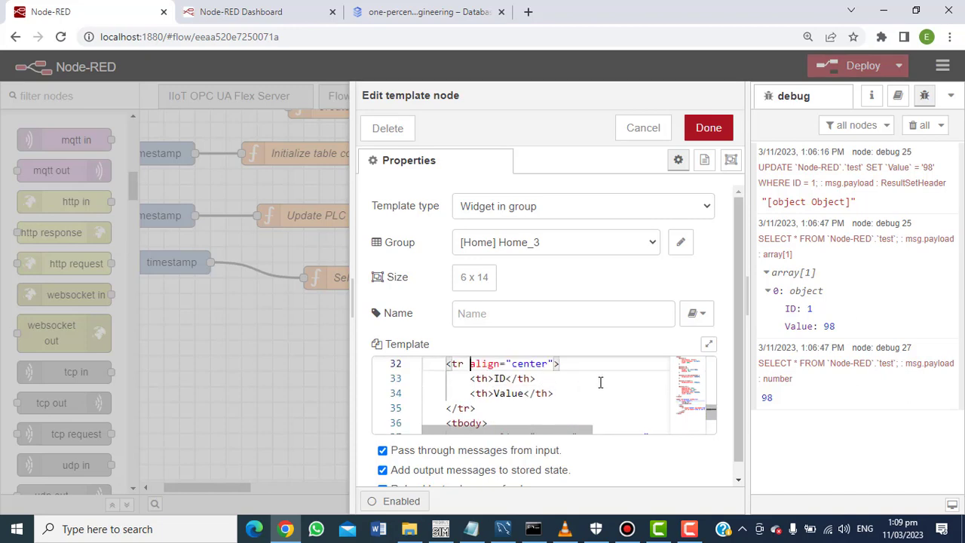
pyautogui.click(642, 129)
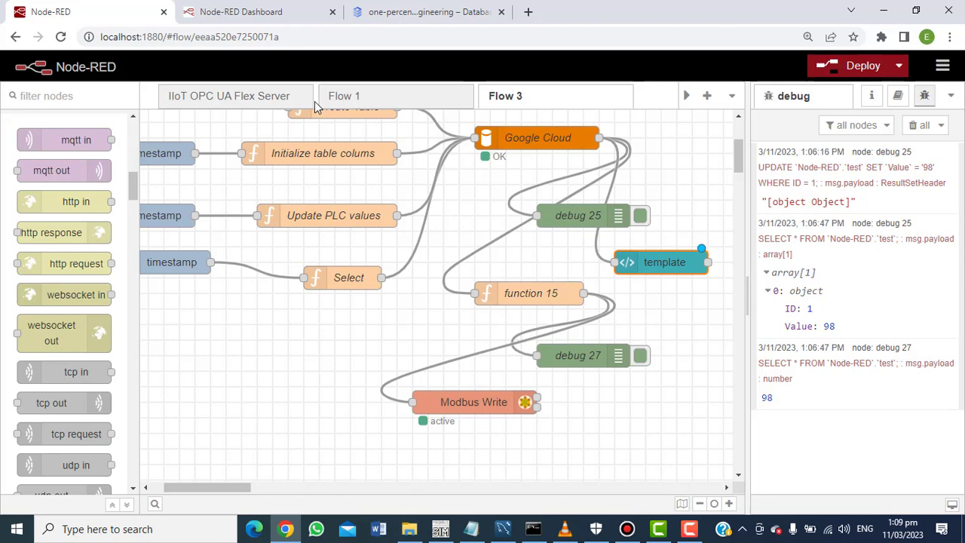
pyautogui.click(234, 9)
pyautogui.click(742, 368)
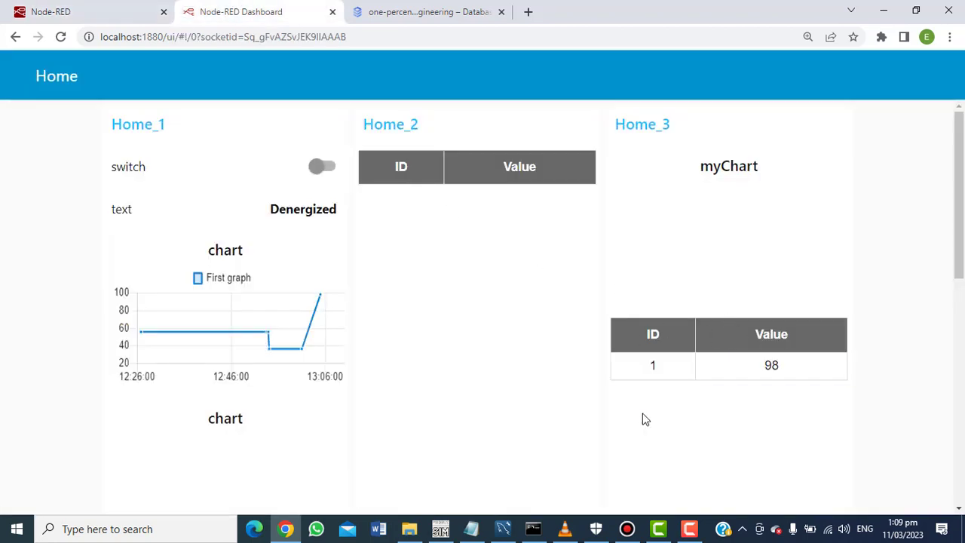
# Switch to ModSim32 and set holding register 40002 to 51, returning to the browser.
pyautogui.click(441, 528)
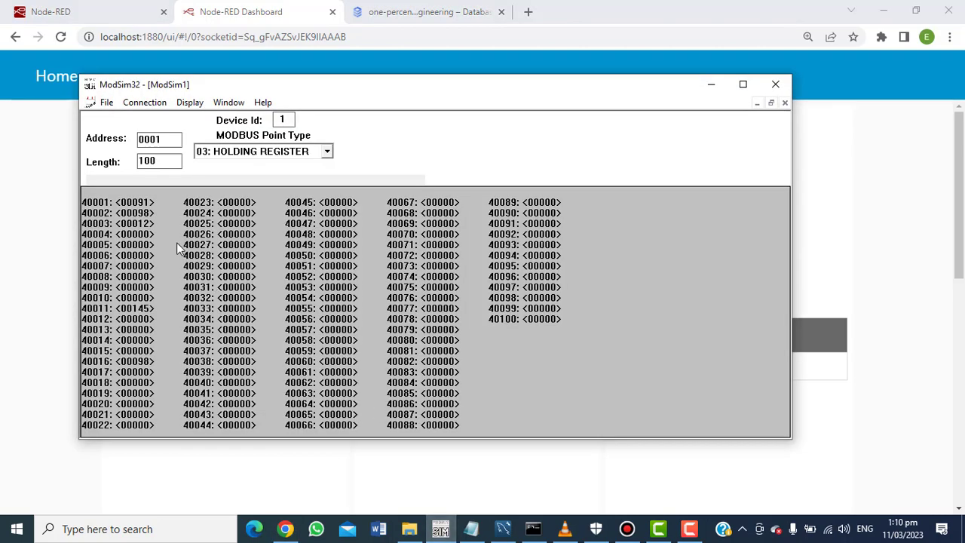
pyautogui.doubleClick(139, 218)
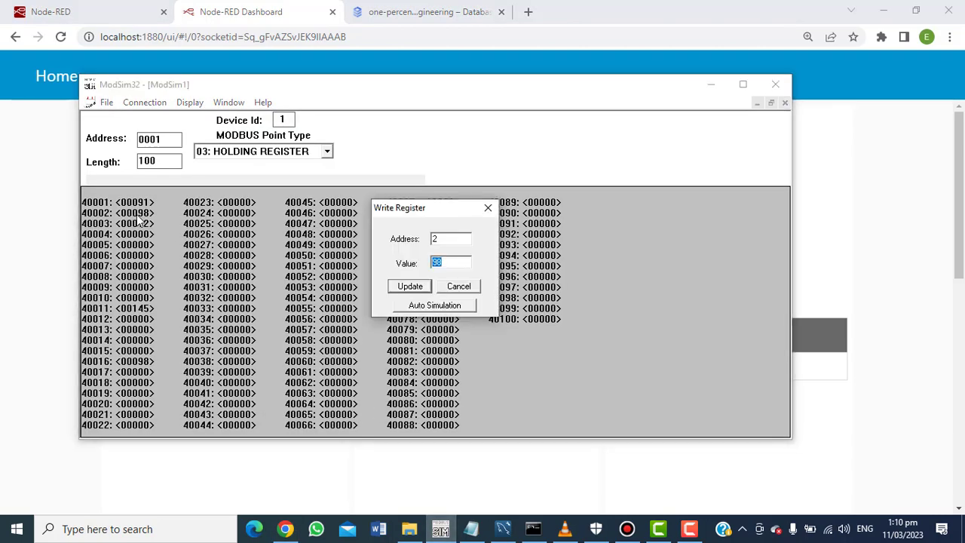
pyautogui.write('51')
pyautogui.press('Return')
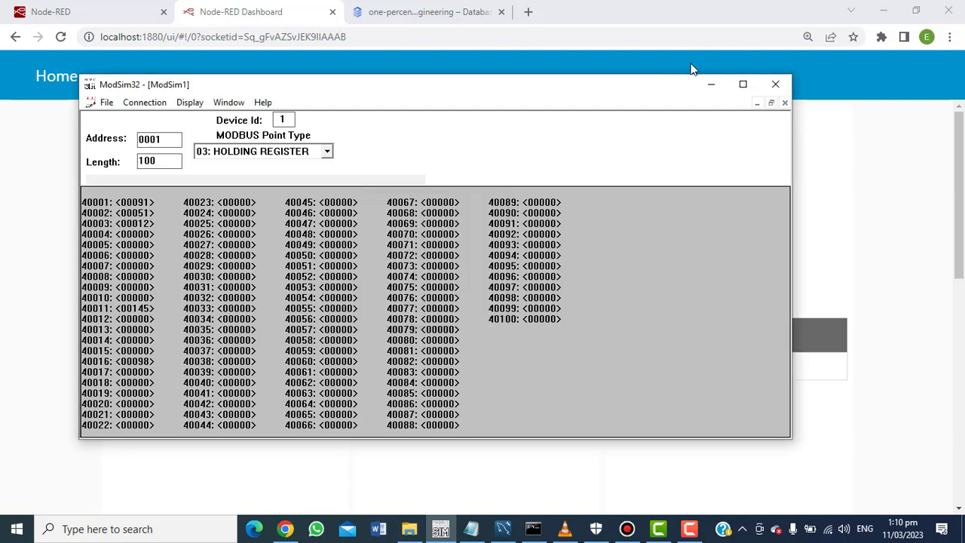
pyautogui.click(712, 82)
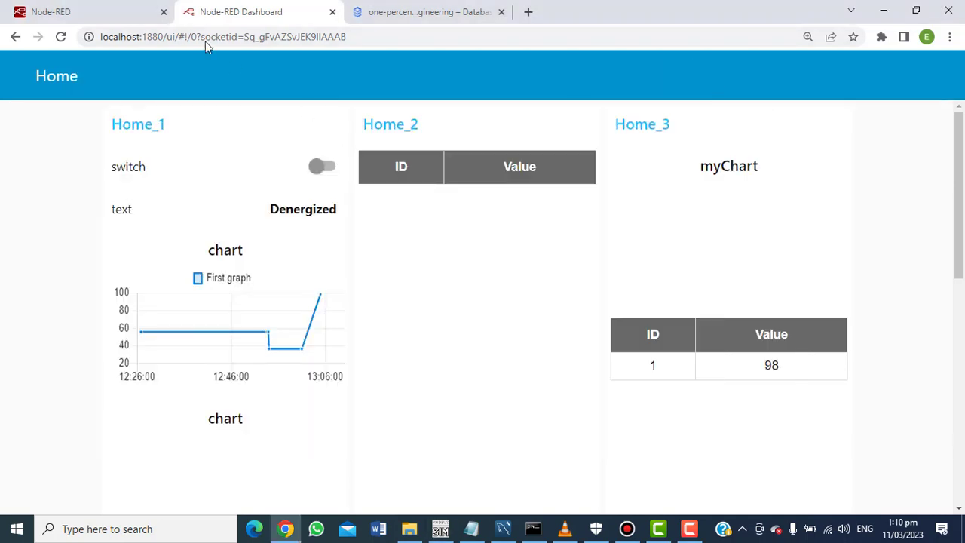
# In Flow 3, trigger the OPC UA Item read and send the value to the database with Update PLC values.
pyautogui.click(105, 6)
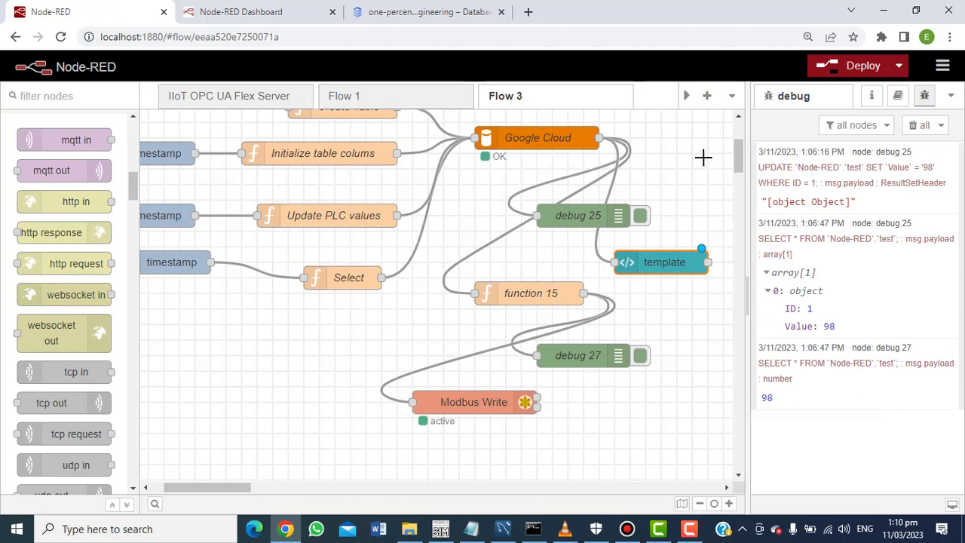
pyautogui.moveTo(738, 152); pyautogui.dragTo(735, 135)
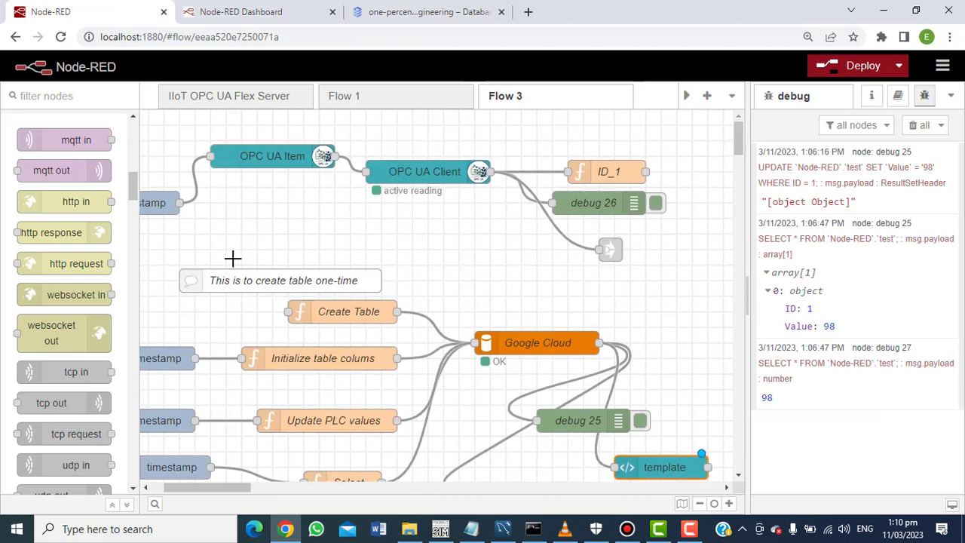
pyautogui.moveTo(208, 489); pyautogui.dragTo(155, 488)
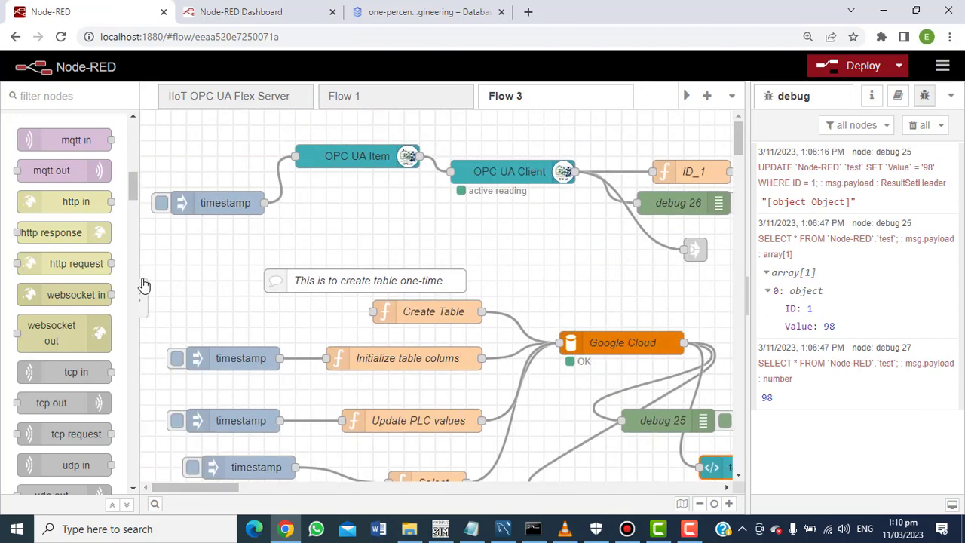
pyautogui.click(161, 203)
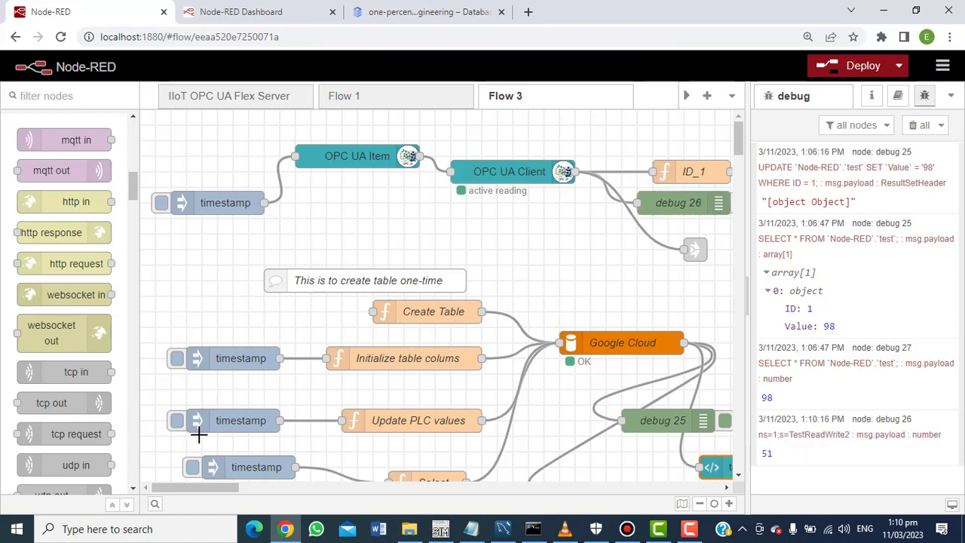
pyautogui.click(178, 421)
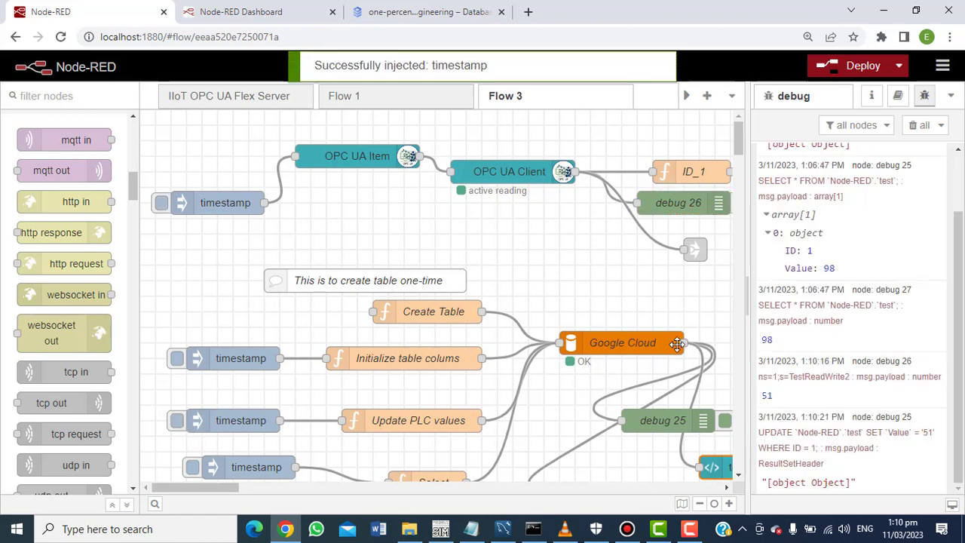
# Trigger the Select query in Flow 3 and check the Home_3 table on the Node-RED Dashboard.
pyautogui.moveTo(739, 140); pyautogui.dragTo(738, 157)
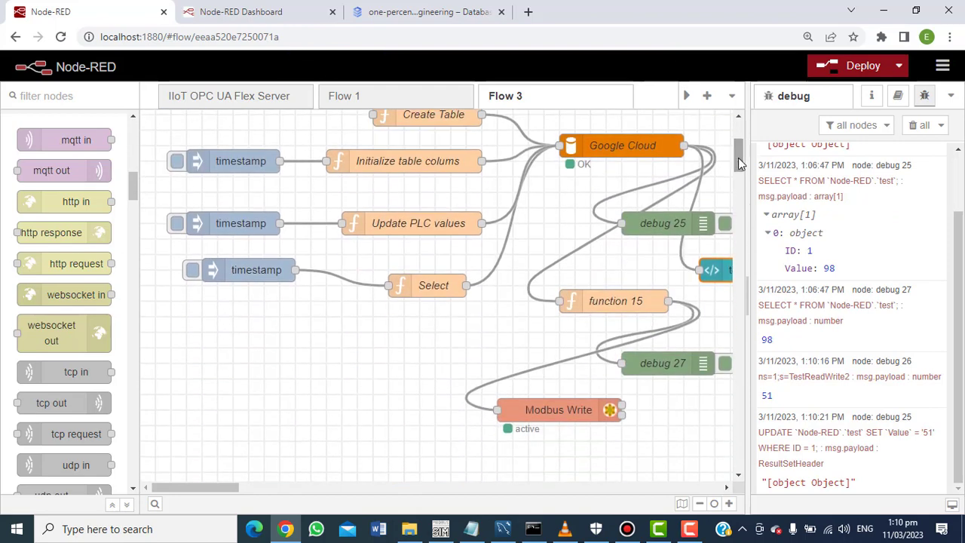
pyautogui.click(195, 276)
pyautogui.click(237, 9)
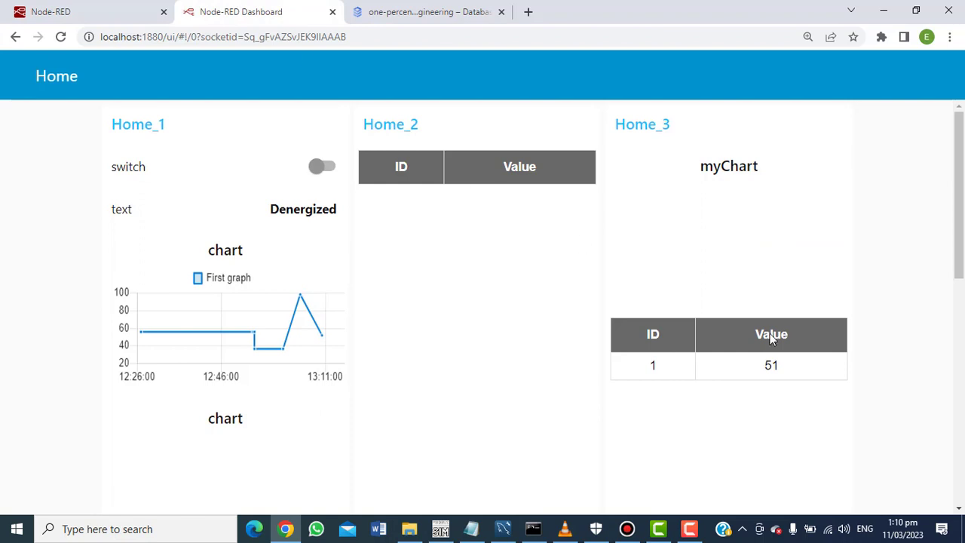
pyautogui.click(770, 370)
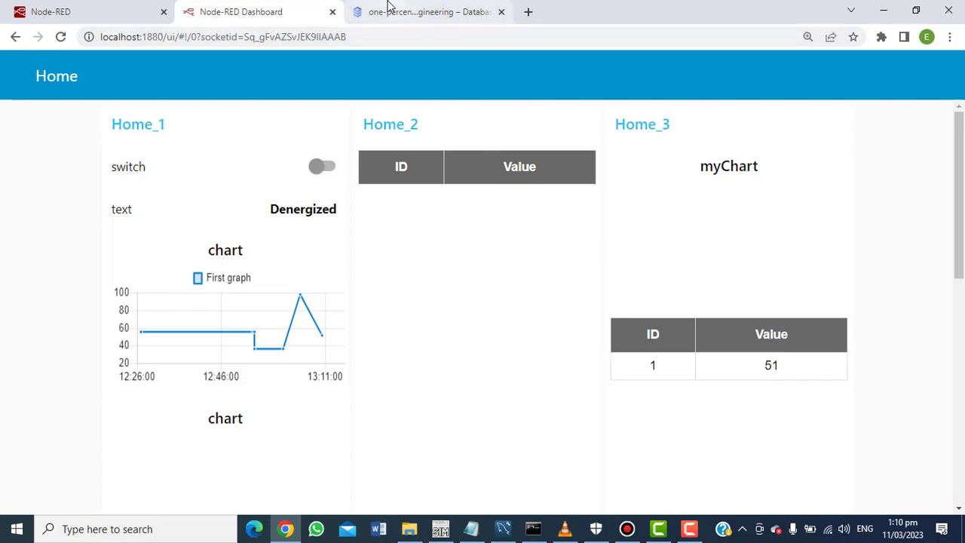
# Return to Flow 3 in the Node-RED editor and trigger the Select query again.
pyautogui.click(92, 7)
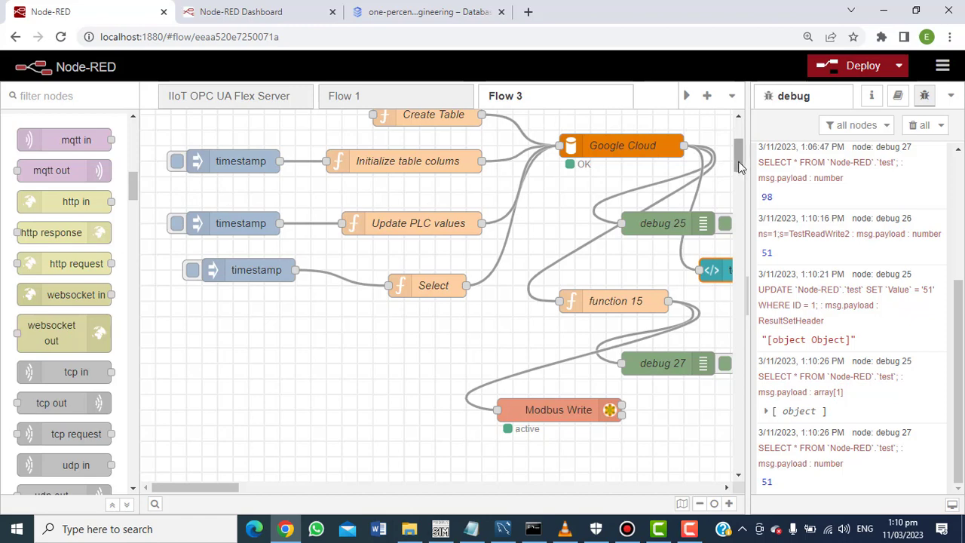
pyautogui.scroll(3, 739, 166)
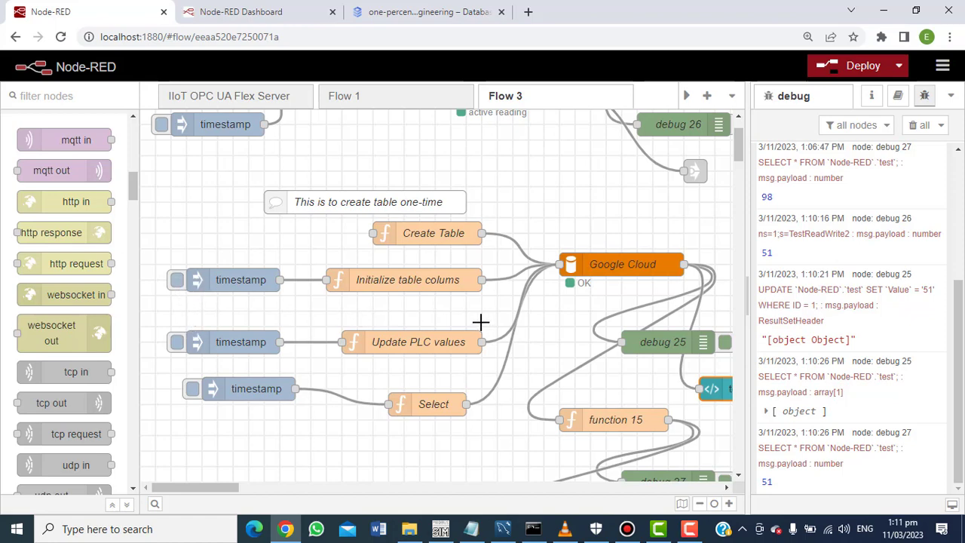
pyautogui.click(728, 487)
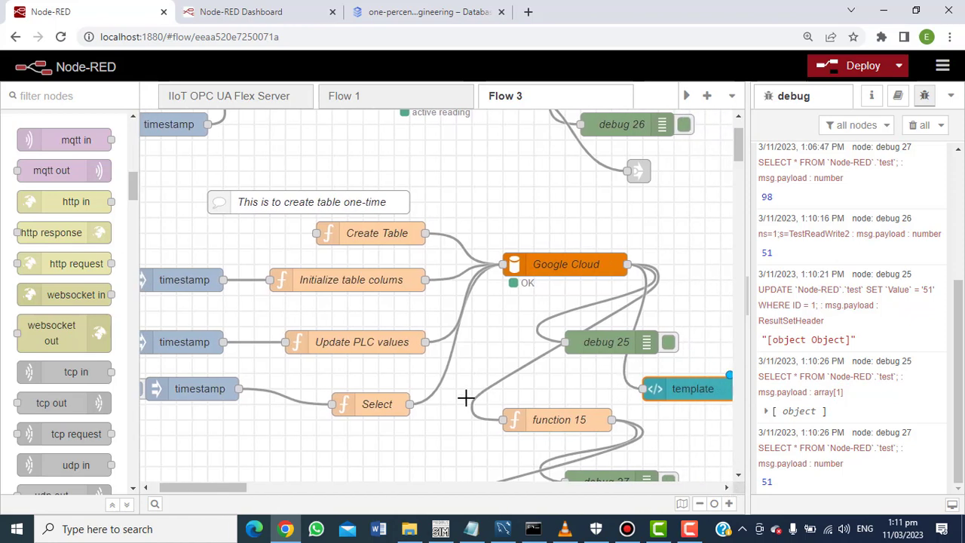
pyautogui.moveTo(211, 491); pyautogui.dragTo(191, 490)
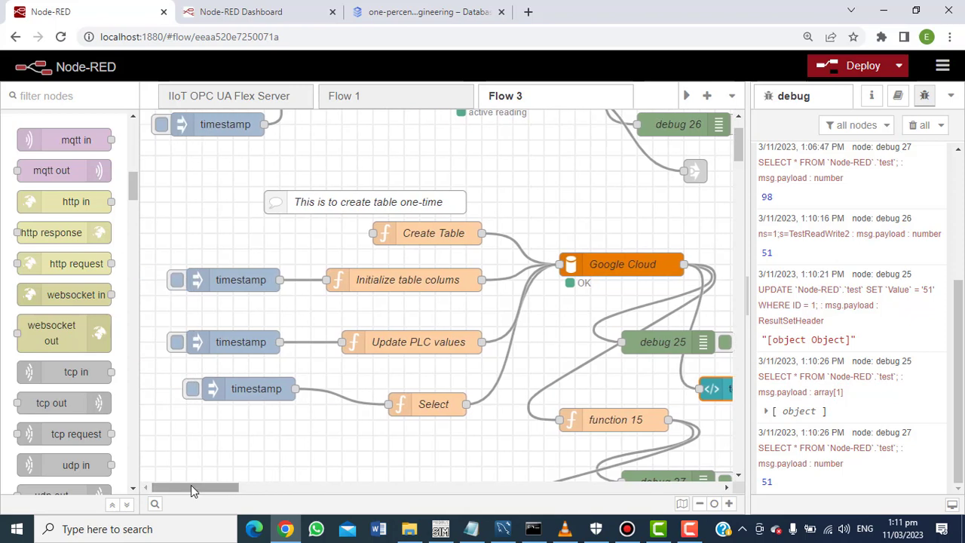
pyautogui.click(193, 389)
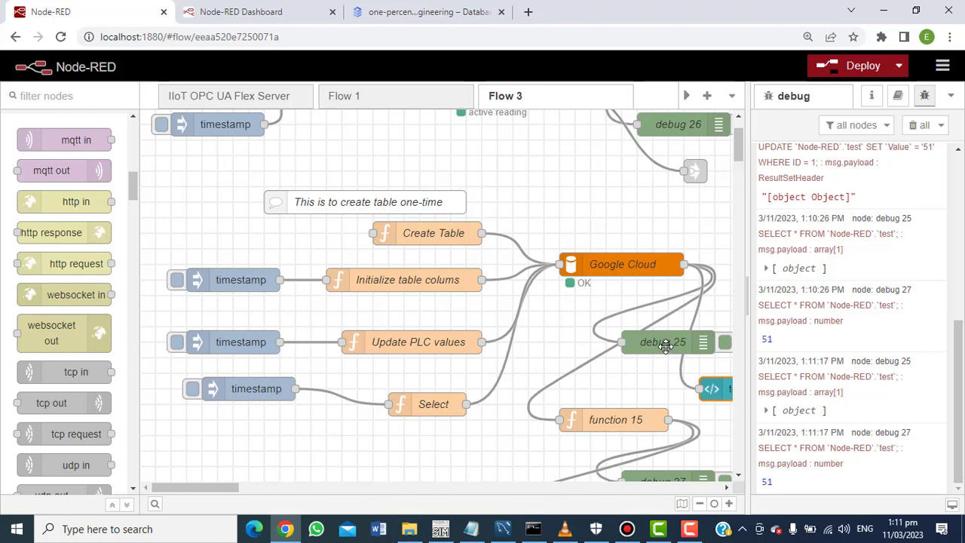
# Move the debug 25 node just above the Google Cloud node and expand its latest array message down to the object's fields.
pyautogui.moveTo(665, 346); pyautogui.dragTo(635, 221)
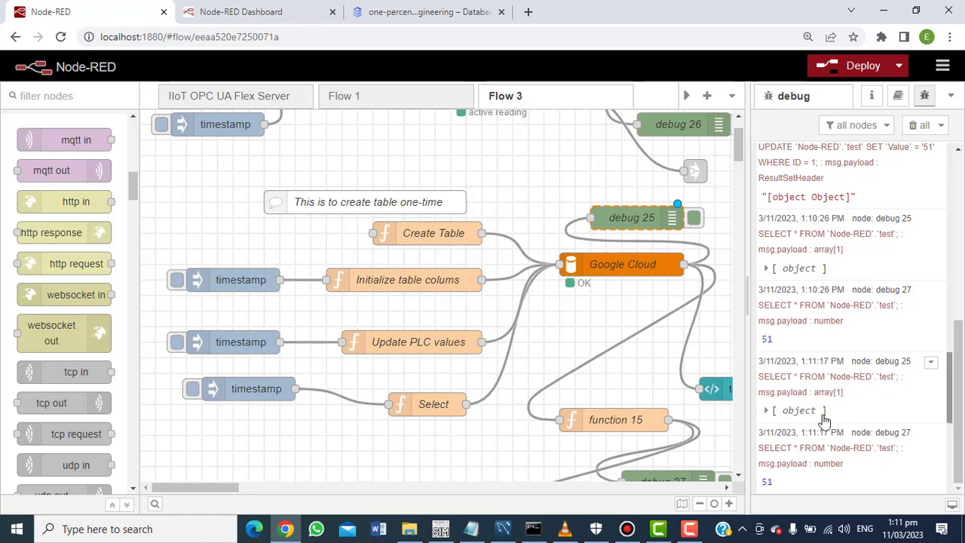
pyautogui.click(767, 410)
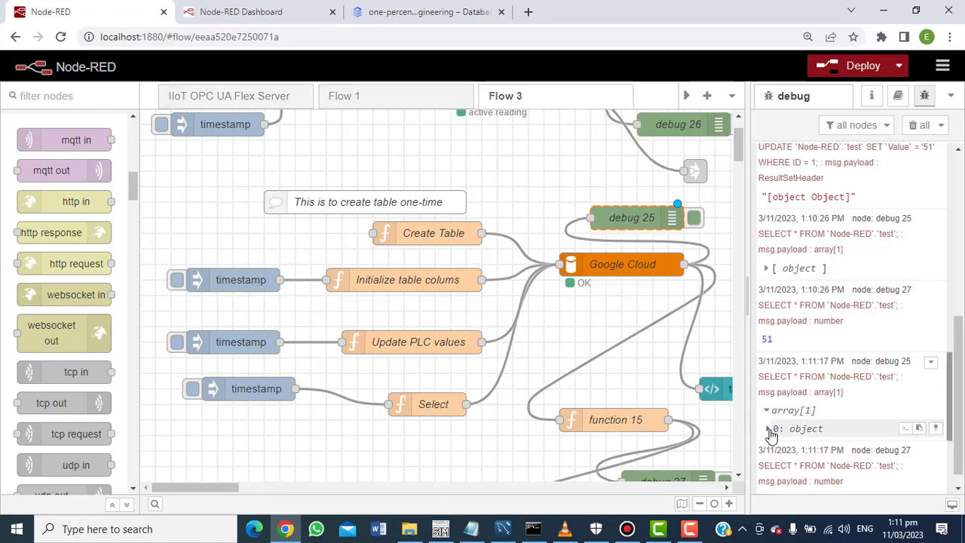
pyautogui.click(769, 430)
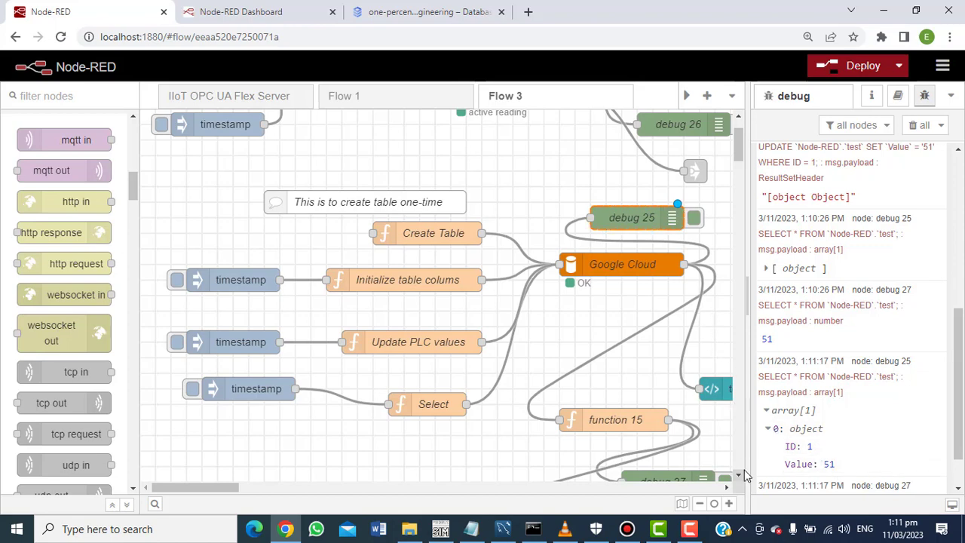
# Inspect the Modbus Write node's function code, address and server settings without changing them.
pyautogui.scroll(-3, 738, 476)
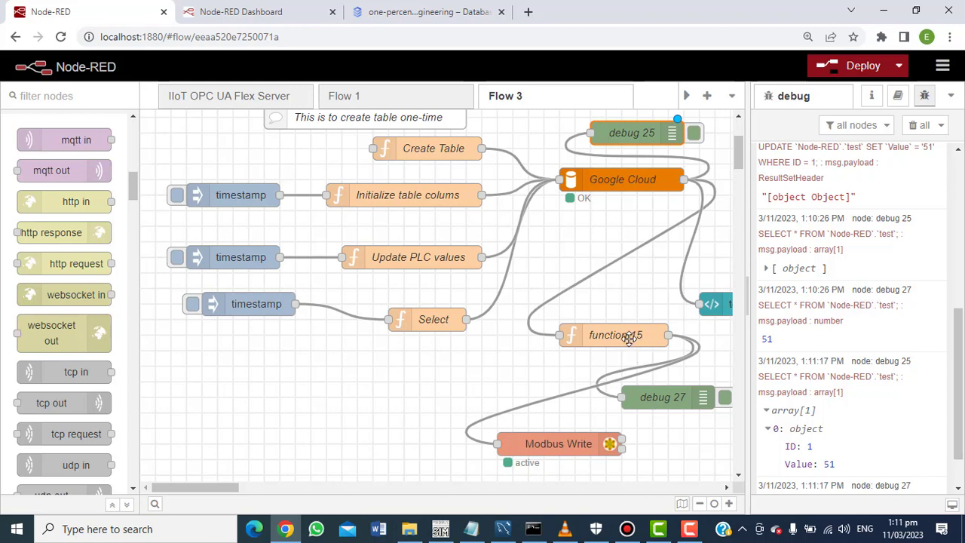
pyautogui.doubleClick(563, 450)
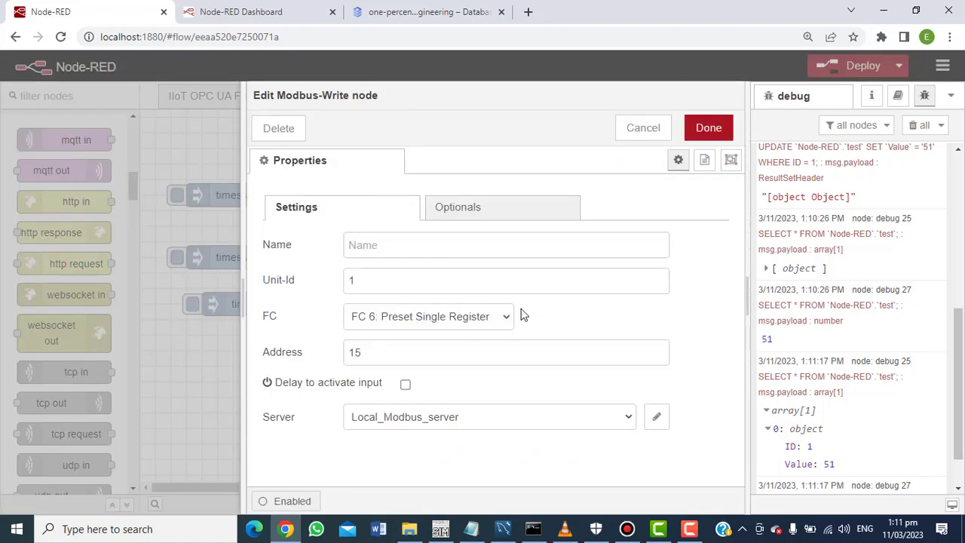
pyautogui.click(633, 129)
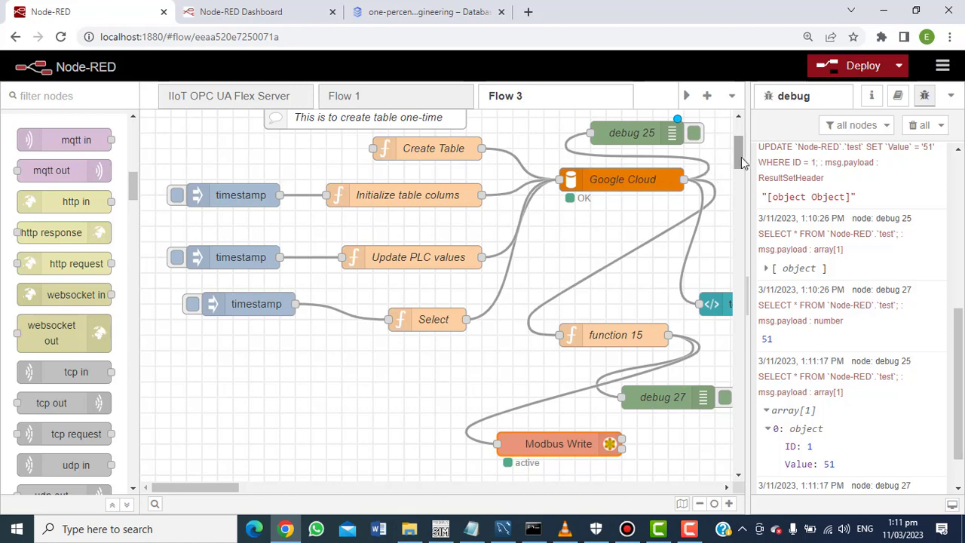
pyautogui.scroll(2, 741, 162)
pyautogui.scroll(-2, 740, 164)
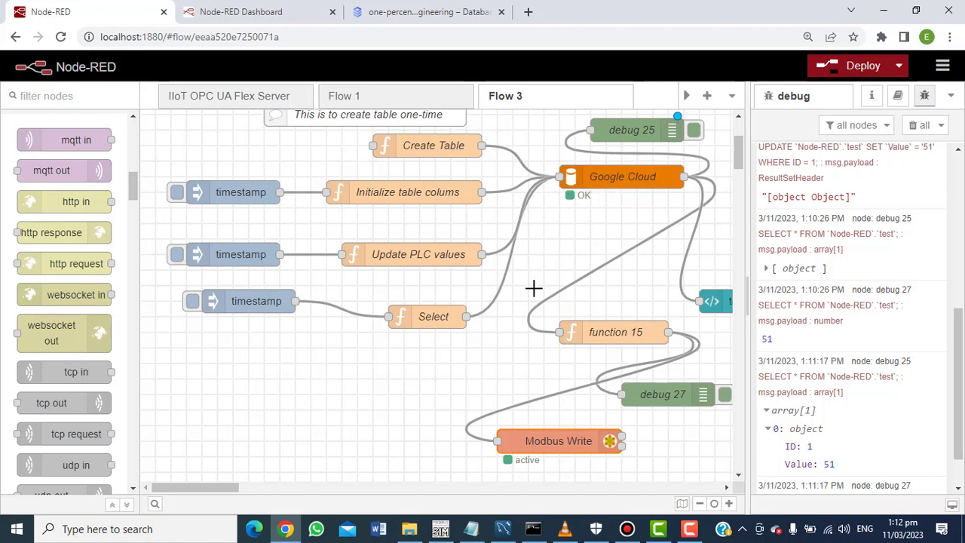
pyautogui.click(667, 531)
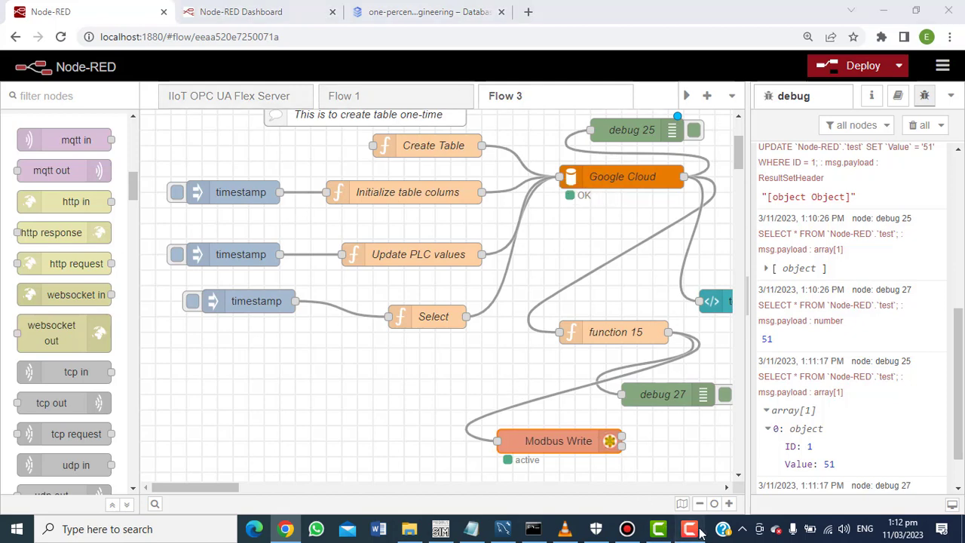